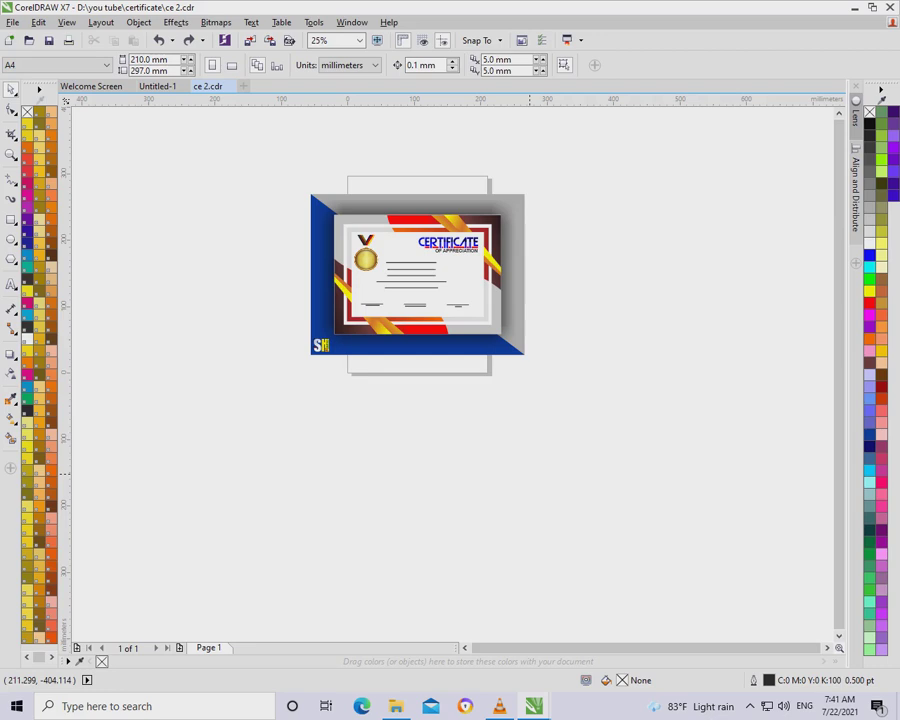
Zoom in on the sample certificate and test moving its dark corner band, then undo
key(z)
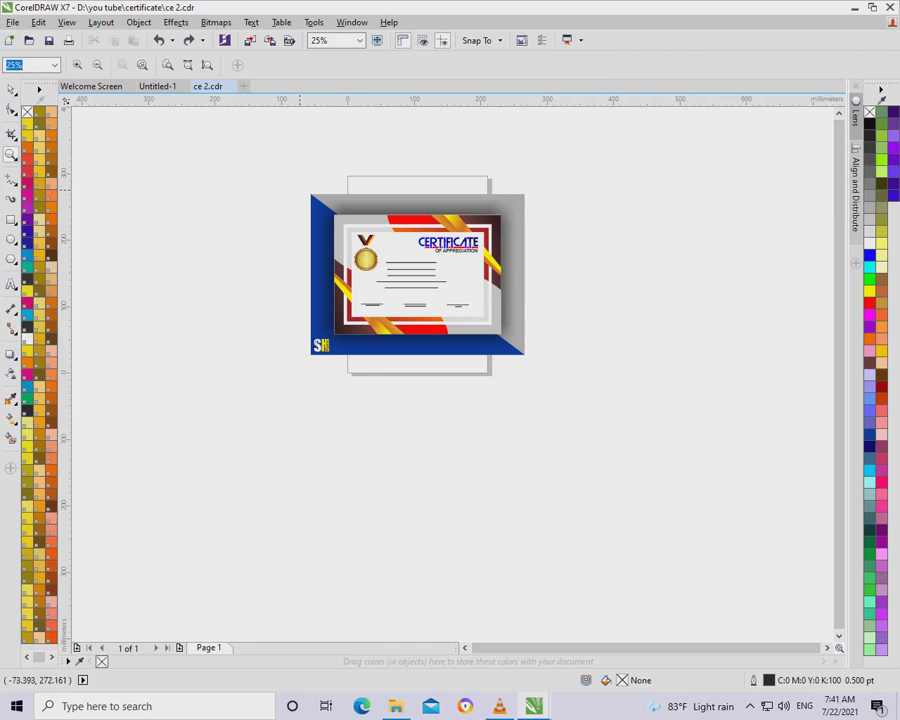
drag(300, 187, 537, 352)
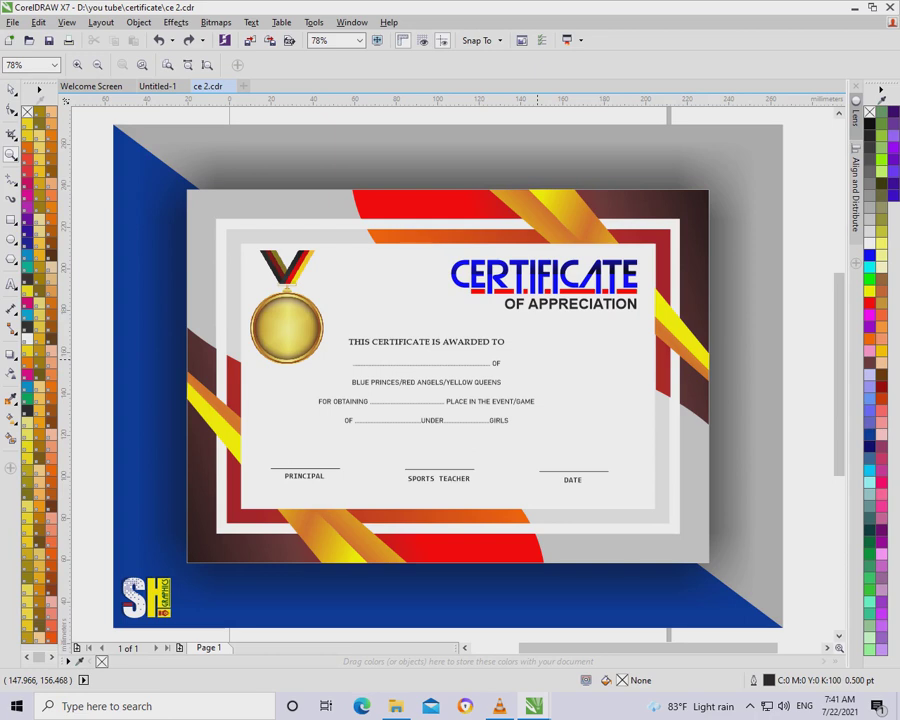
key(space)
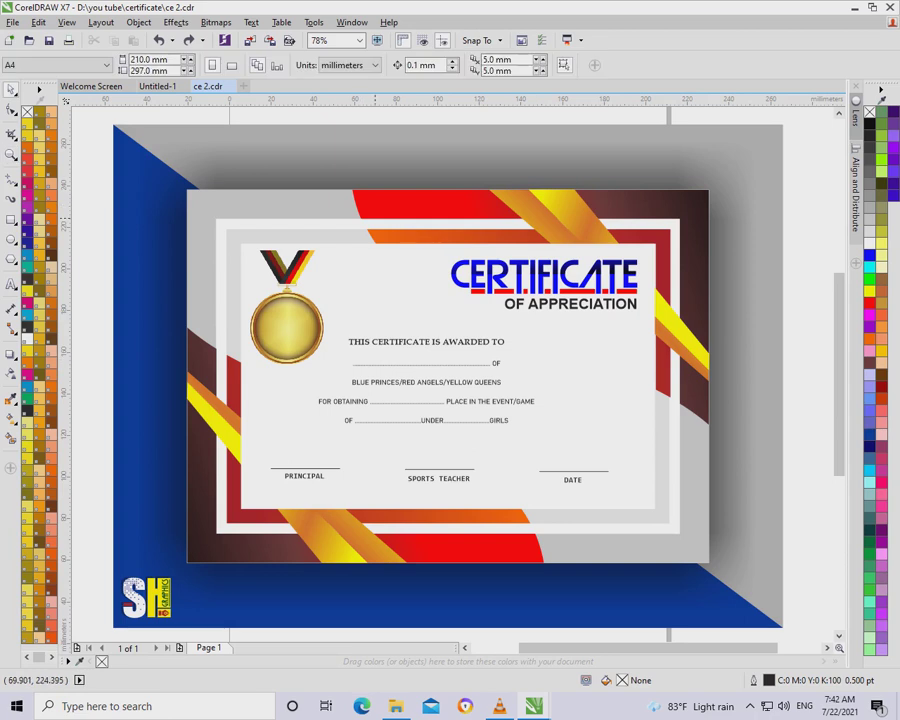
drag(377, 222, 437, 189)
drag(591, 276, 508, 316)
drag(324, 195, 361, 222)
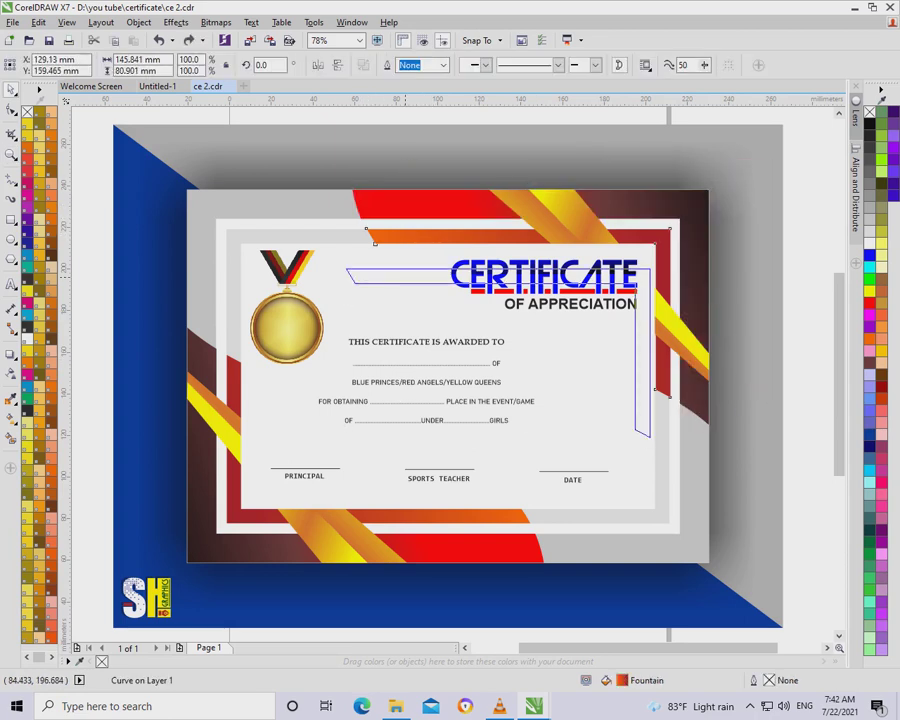
key(ctrl+z)
key(ctrl+z)
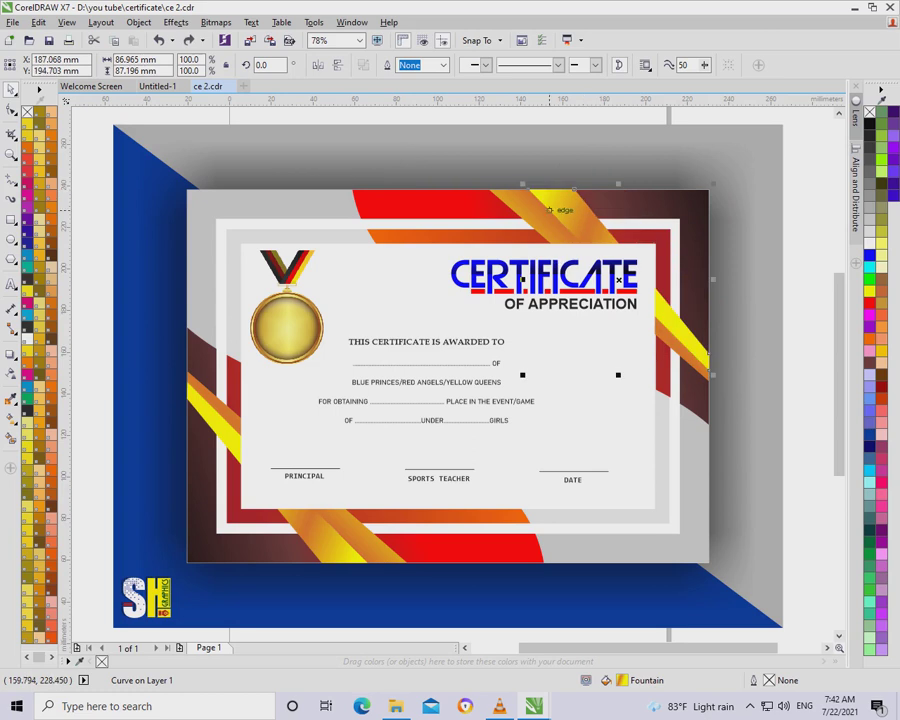
Inspect the sample's corner objects and ungroup the four-object corner group
click(305, 326)
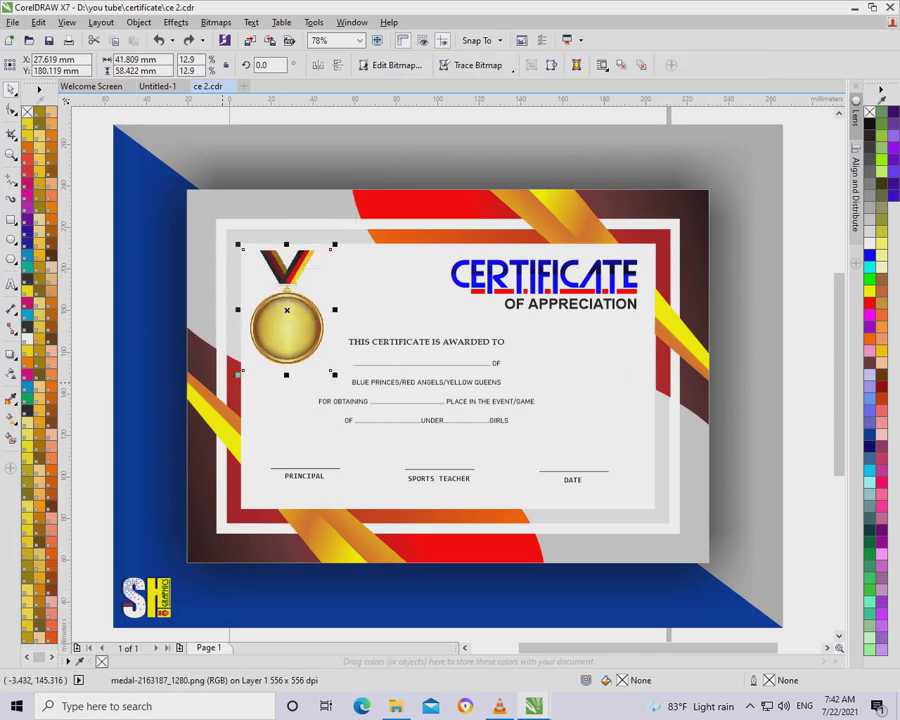
click(227, 383)
drag(218, 375, 248, 332)
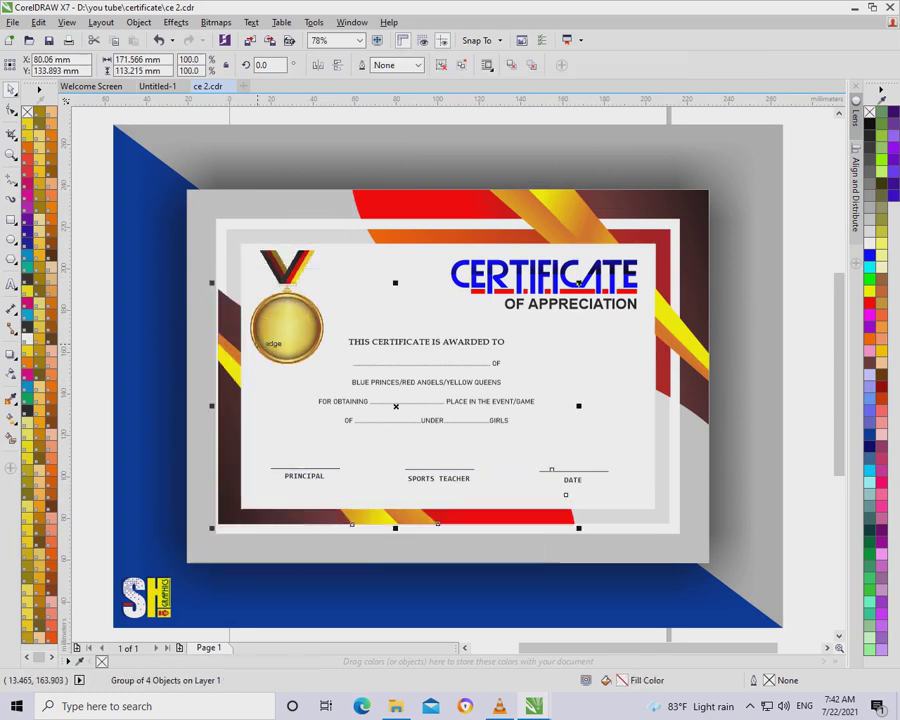
key(ctrl+z)
key(ctrl+u)
key(Escape)
click(227, 356)
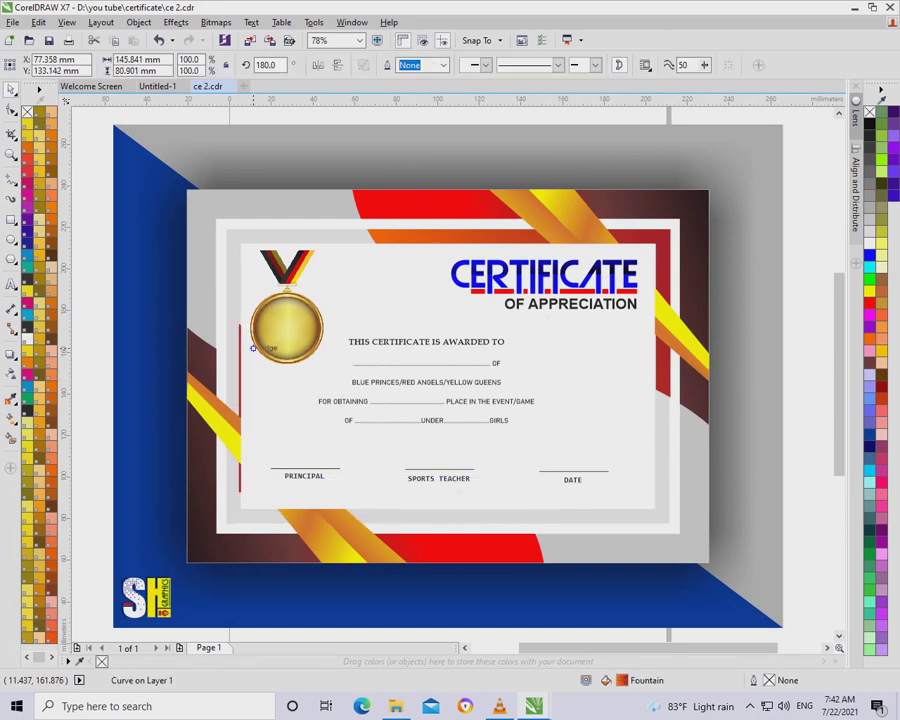
key(Escape)
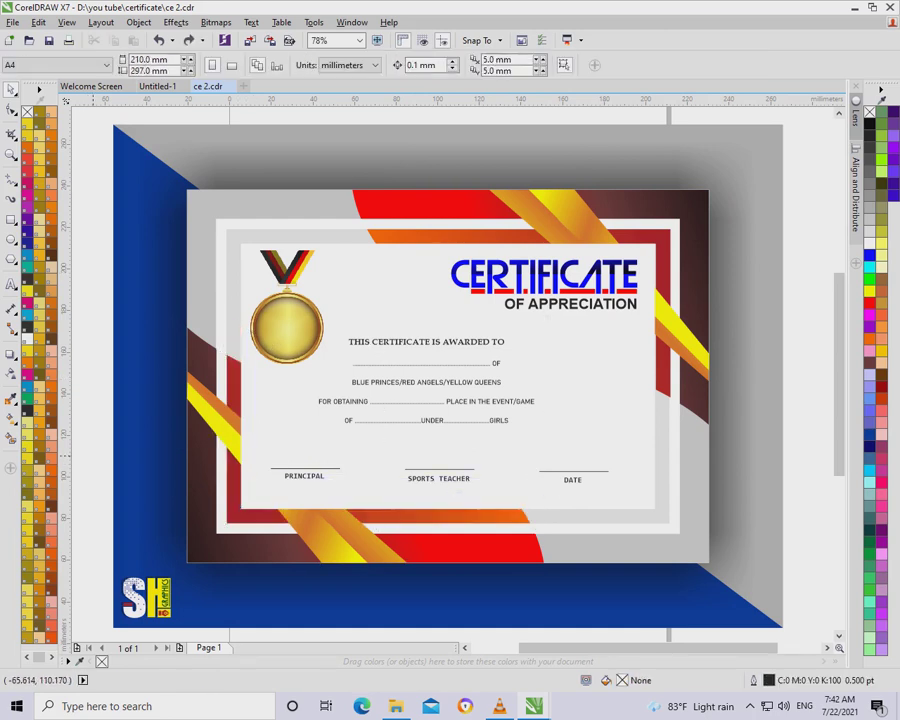
Move the whole sample certificate left of the page and zoom to show both
scroll(92, 455, down, 2)
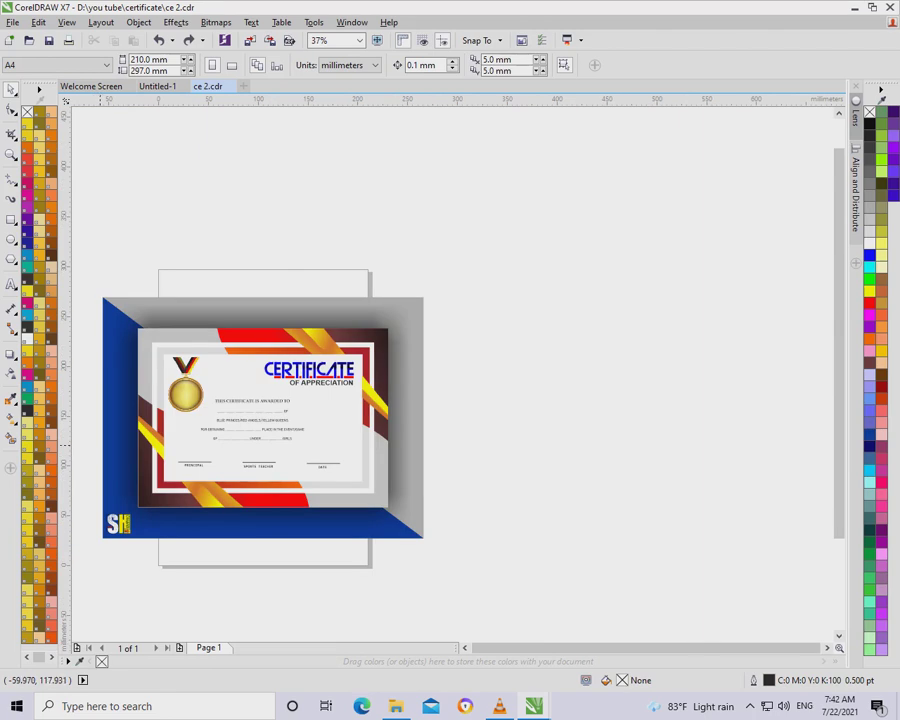
scroll(112, 447, down, 2)
click(464, 648)
key(z)
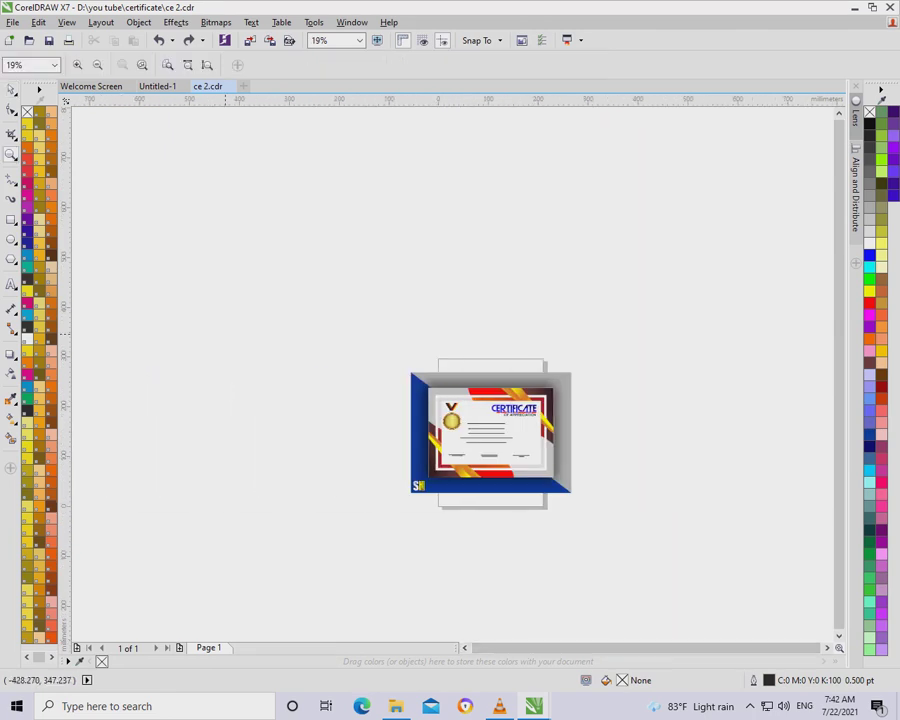
drag(224, 333, 638, 625)
key(space)
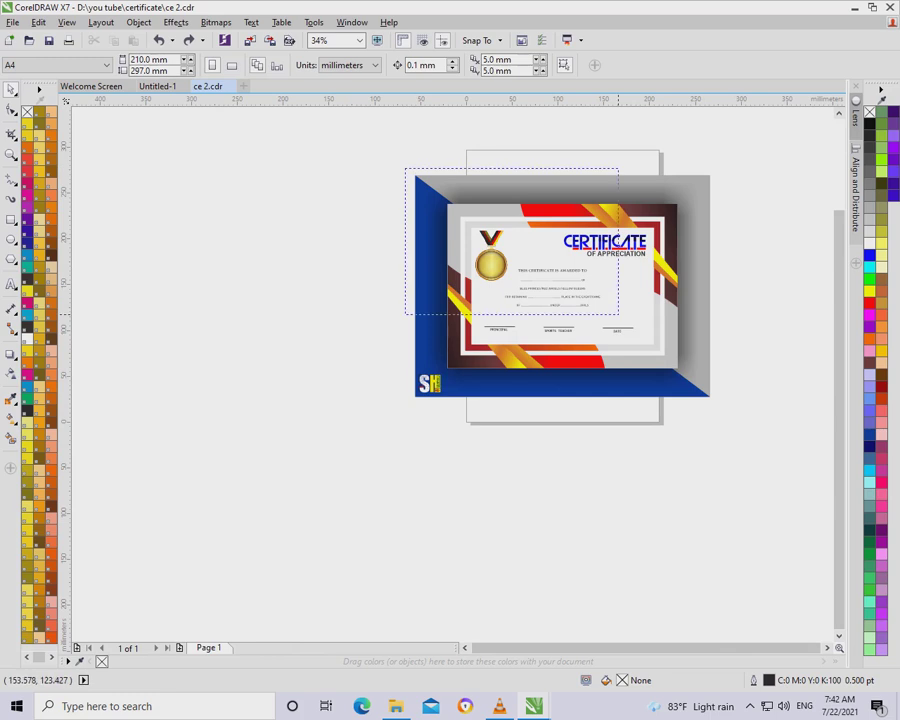
drag(406, 170, 842, 427)
drag(415, 175, 110, 177)
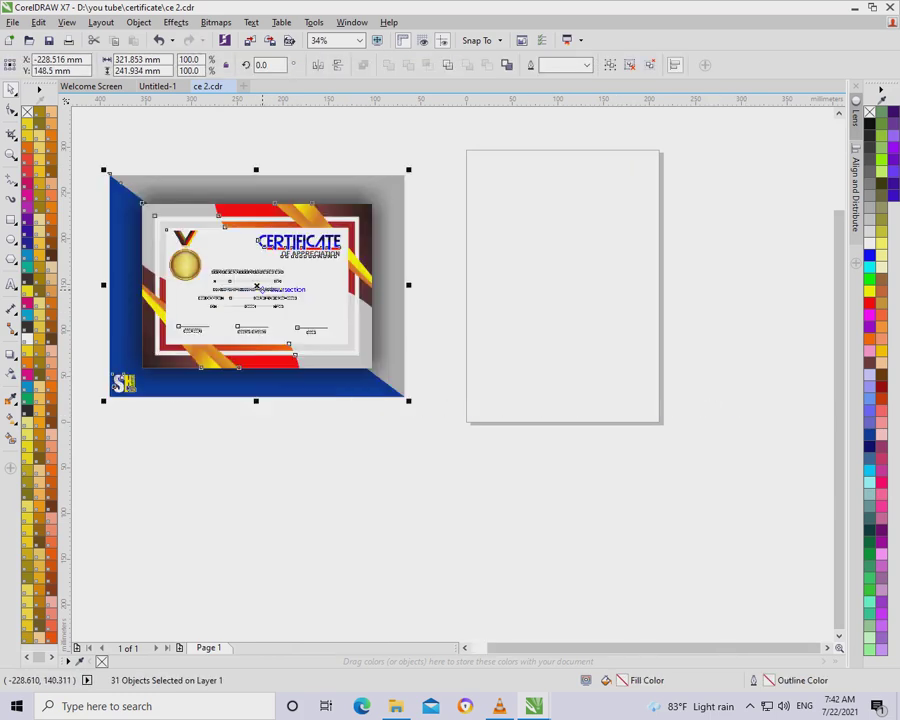
click(410, 260)
click(10, 154)
drag(84, 156, 724, 434)
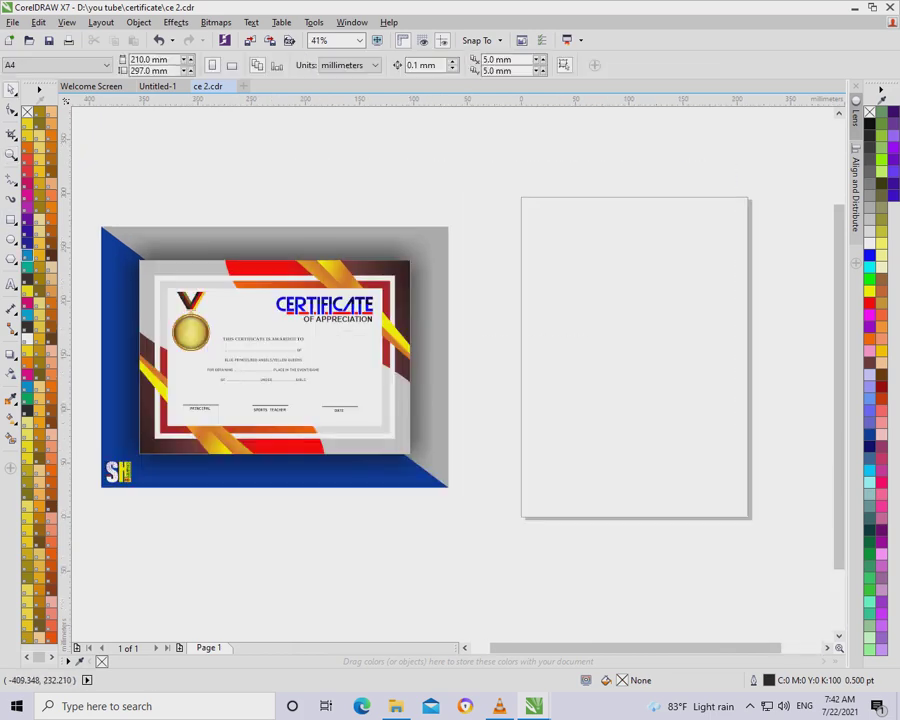
Place a 250.9 × 179.5 mm rectangle on the page and set it to landscape A4
click(10, 220)
drag(135, 256, 411, 455)
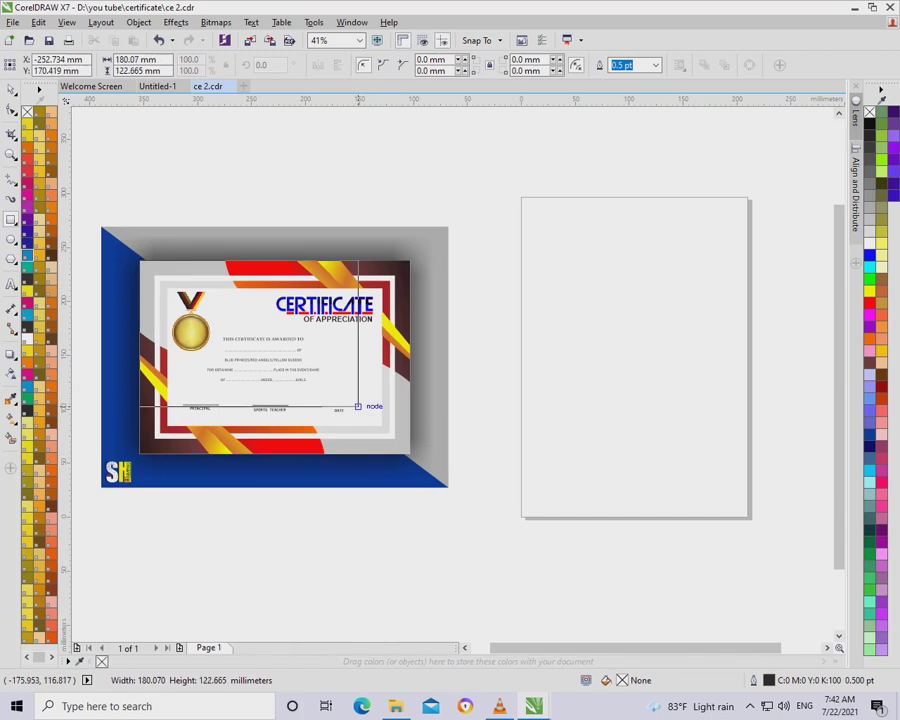
key(space)
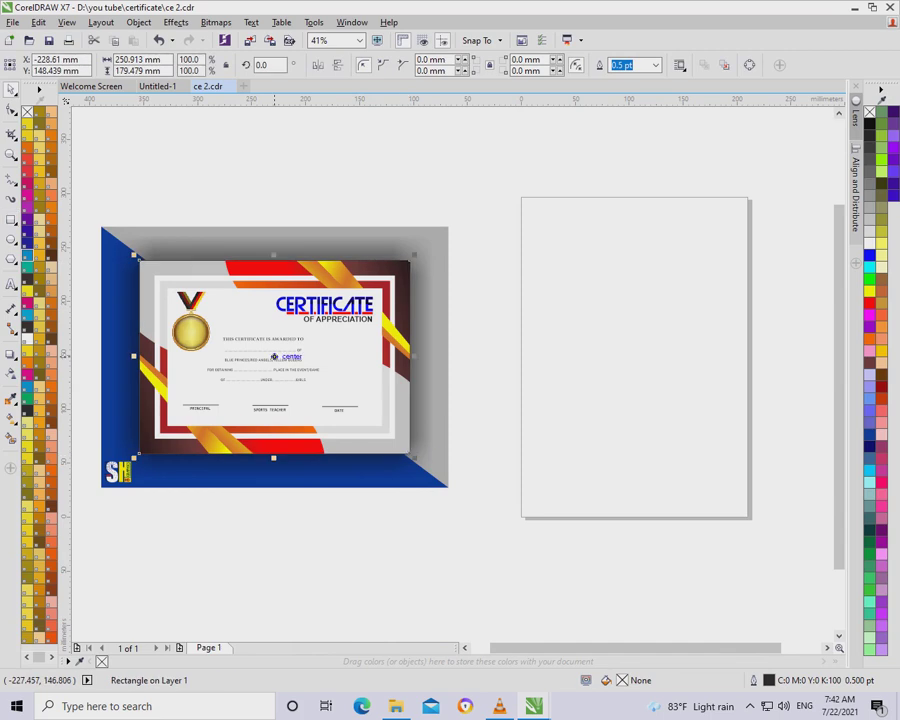
drag(270, 355, 637, 358)
click(542, 177)
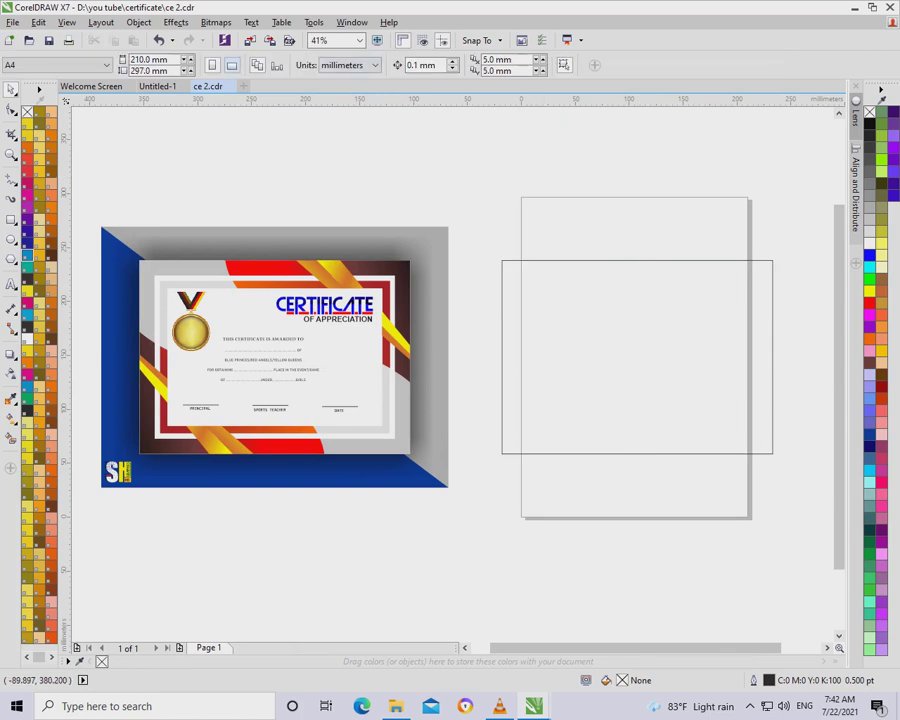
click(231, 64)
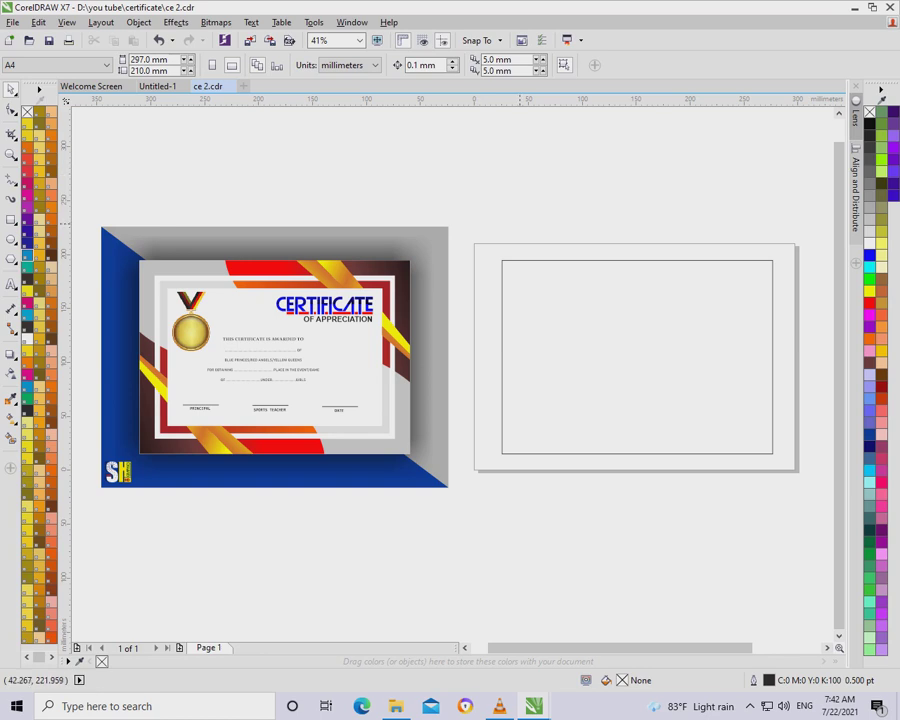
click(478, 40)
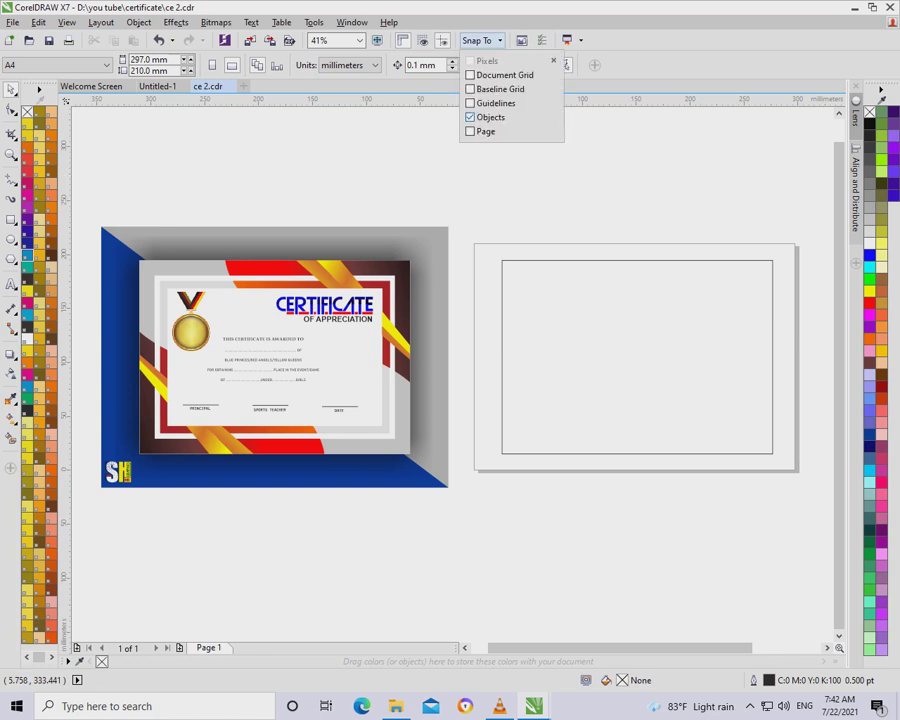
key(Escape)
Give the rectangle an inside contour with a 14.5 mm offset
click(524, 261)
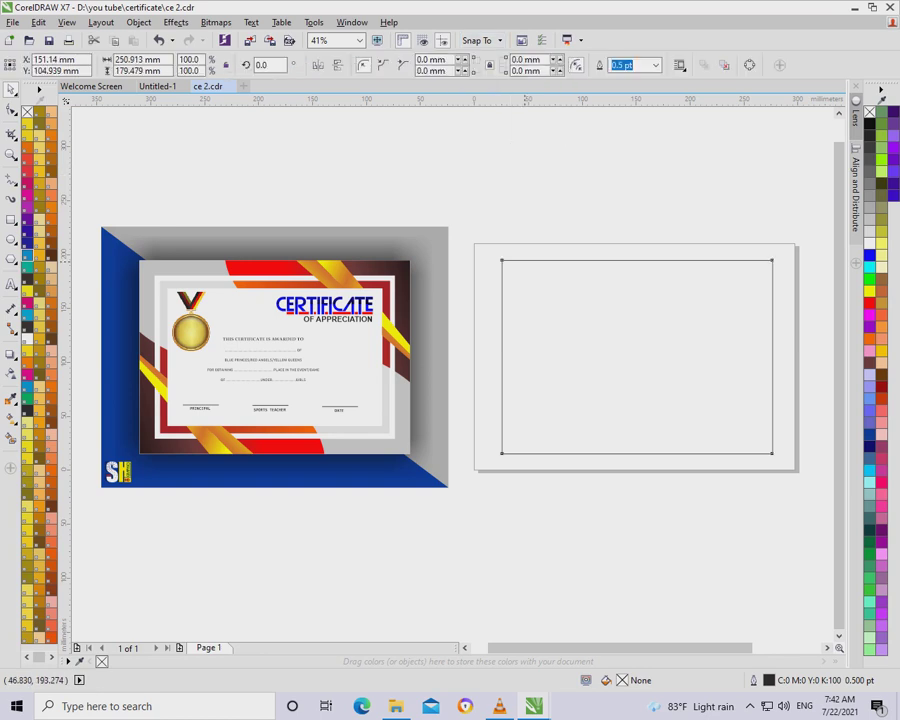
click(10, 354)
click(60, 367)
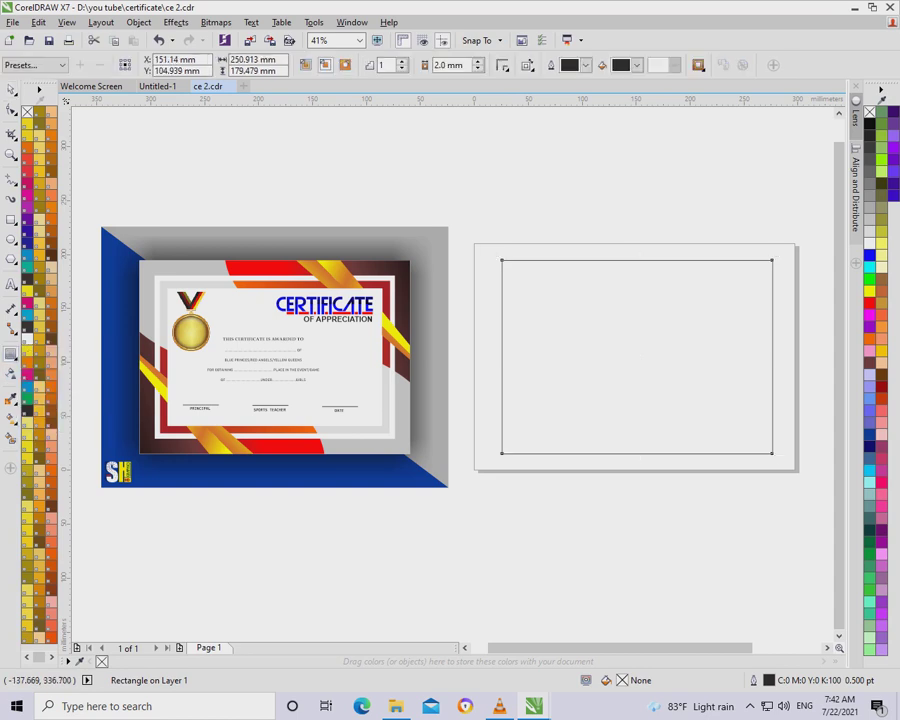
drag(502, 356, 497, 356)
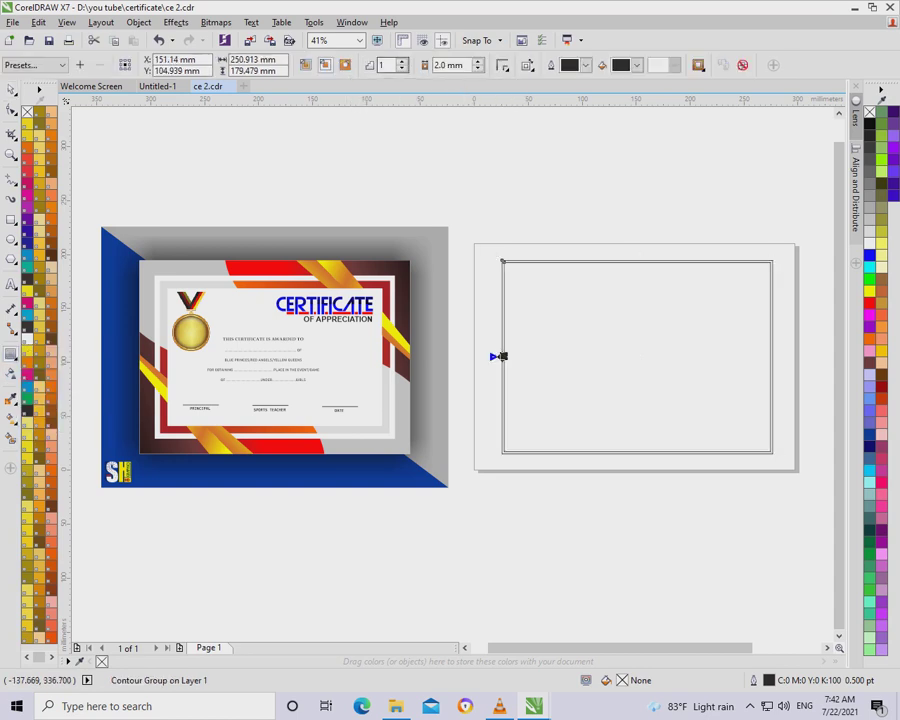
click(478, 61)
click(478, 61)
drag(503, 356, 515, 356)
click(478, 61)
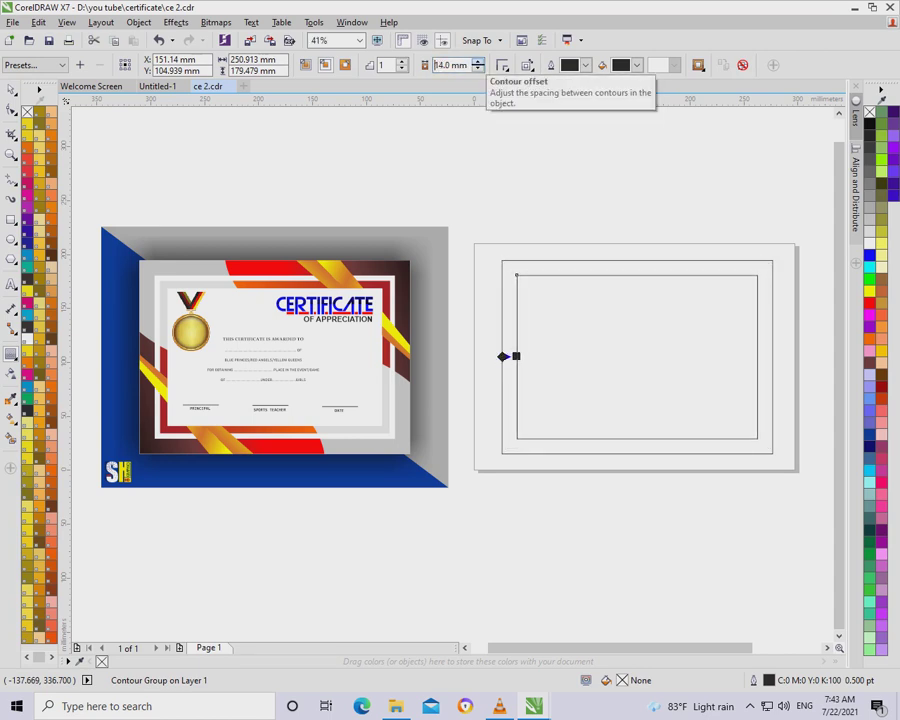
Break the contour group apart and select the inner 221.9 × 150.5 mm rectangle
click(176, 22)
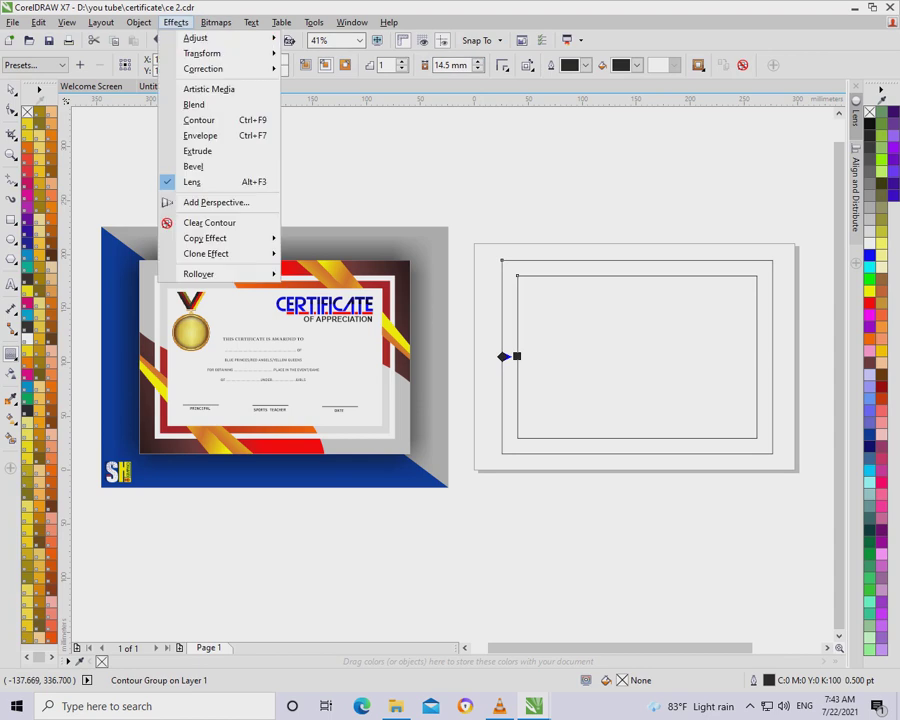
click(138, 22)
click(138, 22)
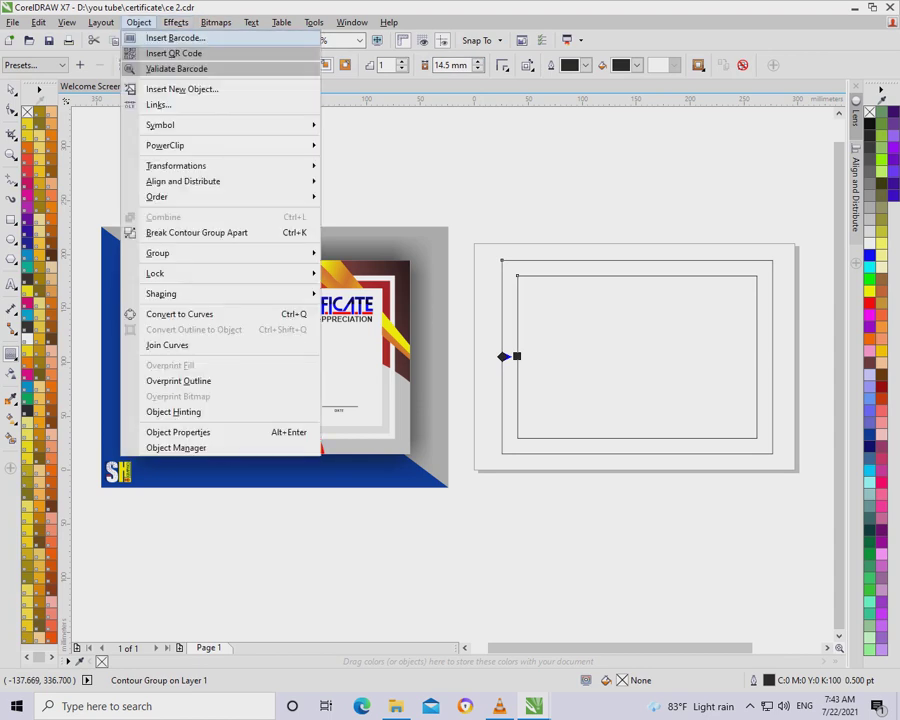
click(190, 231)
key(Escape)
key(Tab)
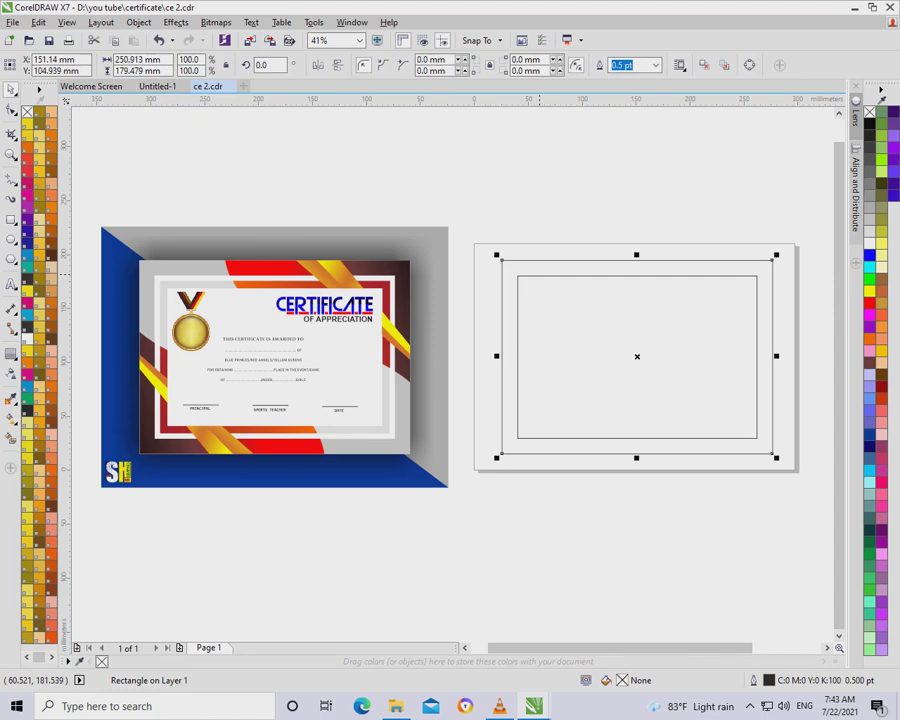
key(Escape)
key(Tab)
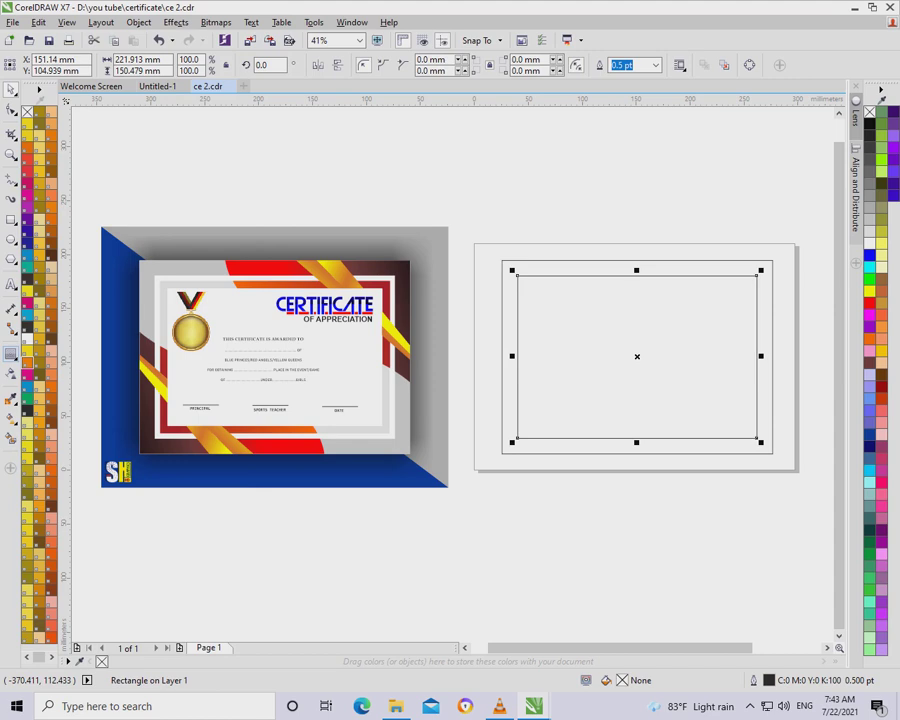
Add an inside contour to the inner rectangle and try different spacing values
click(10, 354)
drag(517, 356, 532, 356)
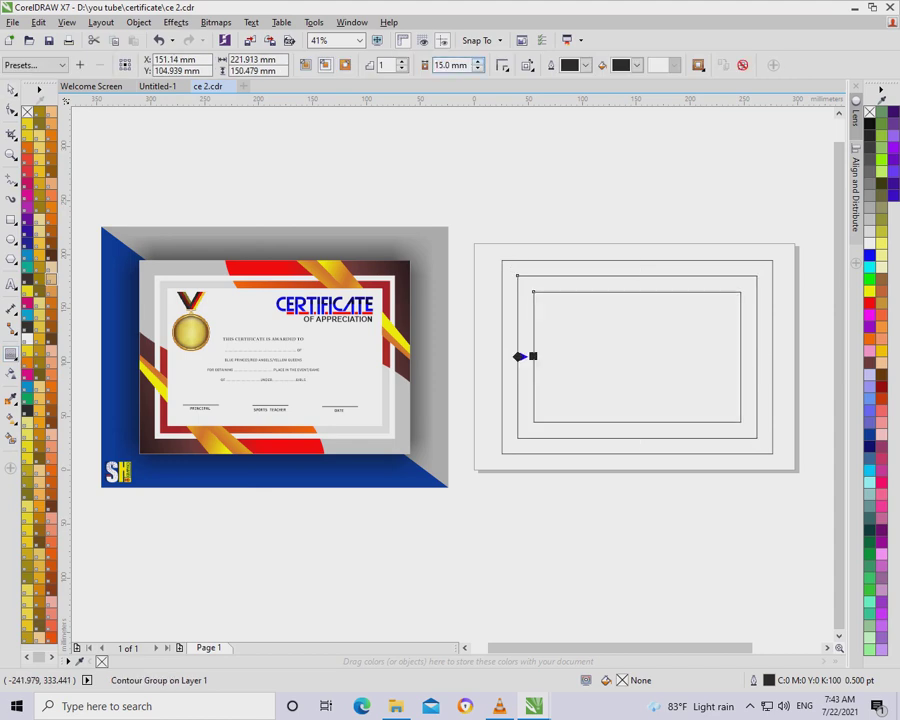
scroll(450, 65, down, 4)
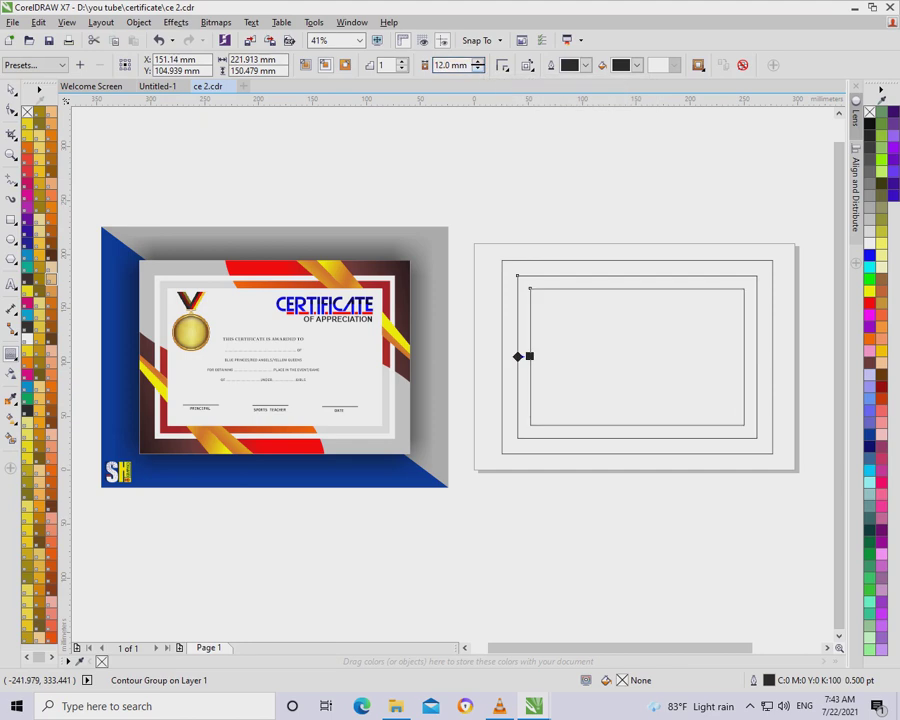
drag(528, 356, 517, 356)
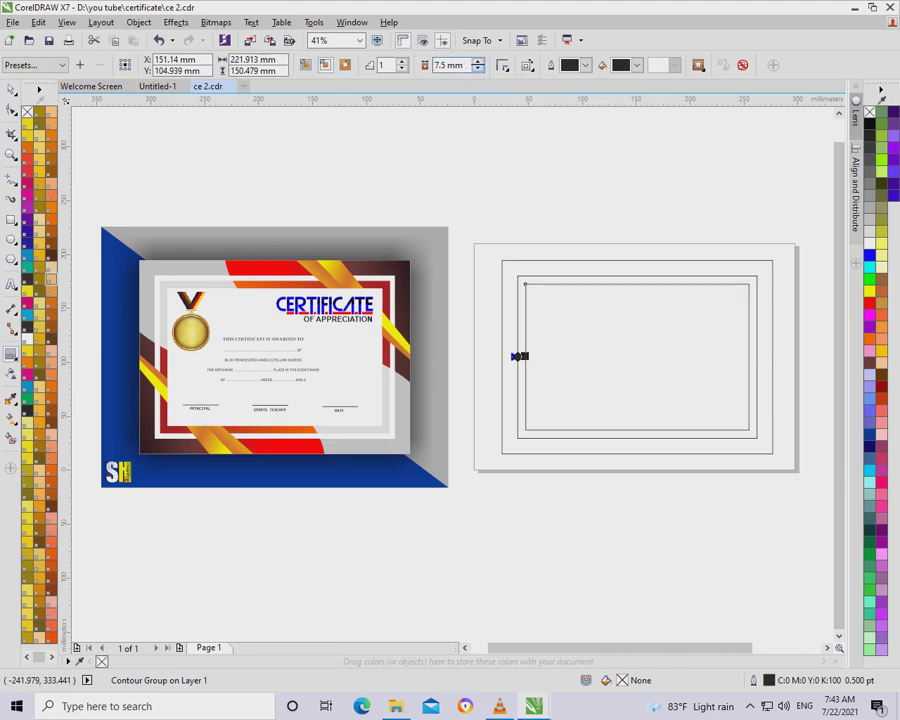
click(478, 61)
click(478, 61)
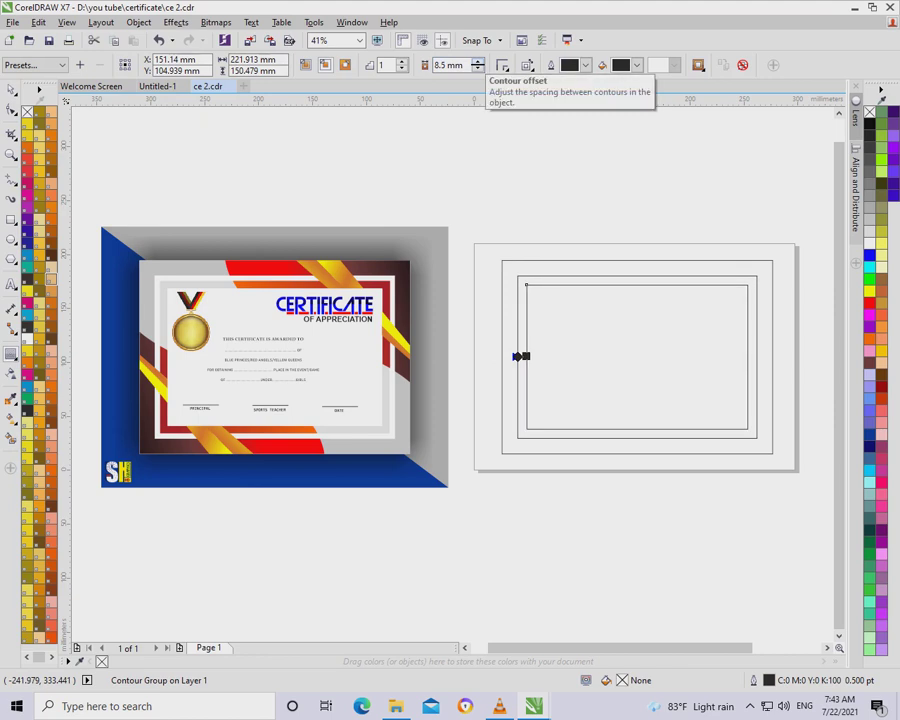
click(478, 61)
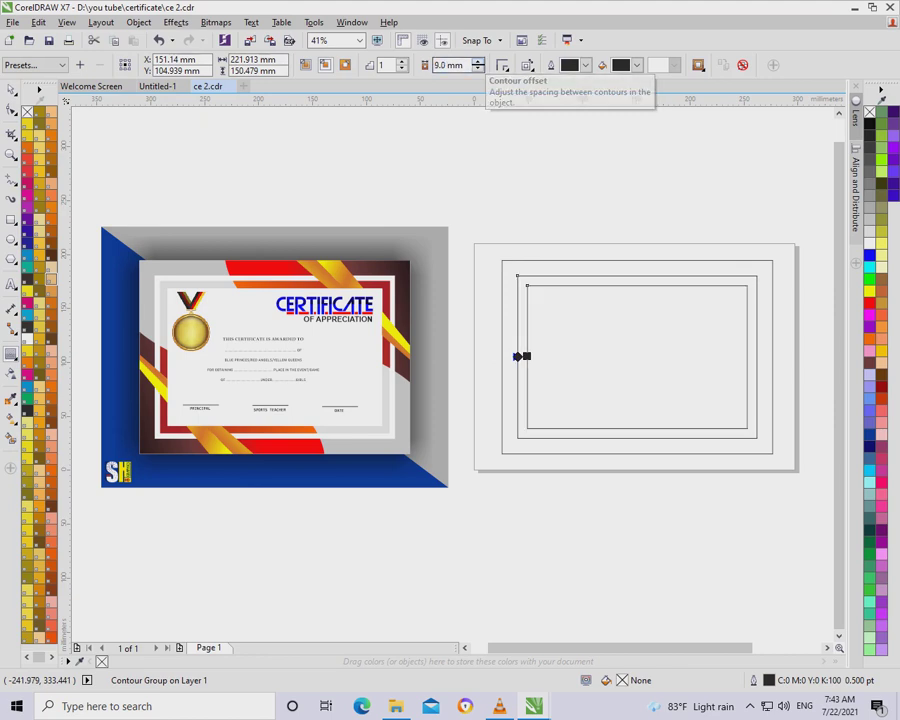
click(478, 68)
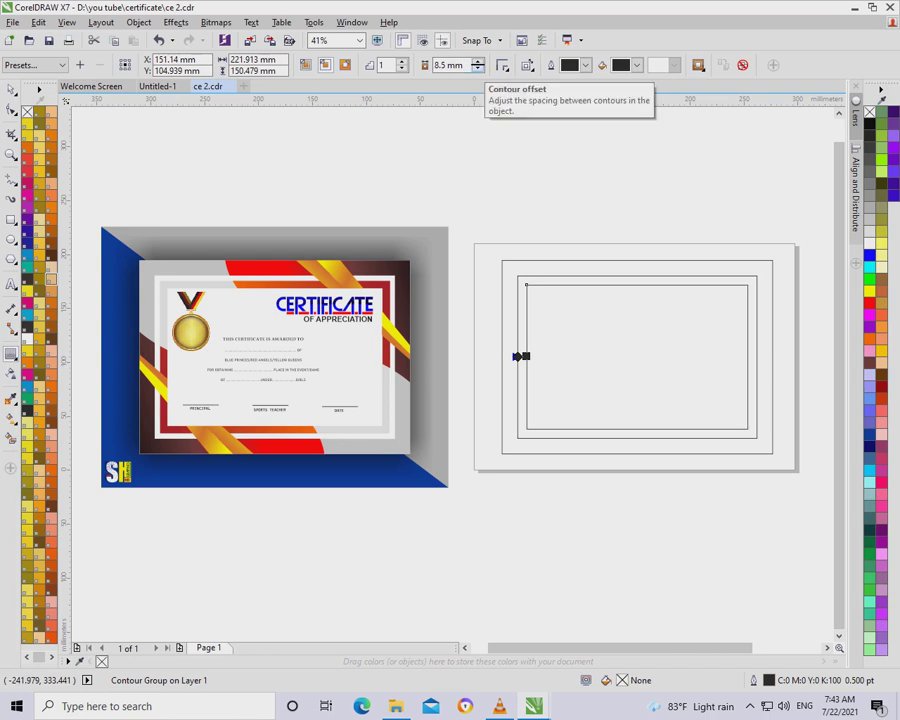
click(478, 68)
click(478, 68)
click(478, 68)
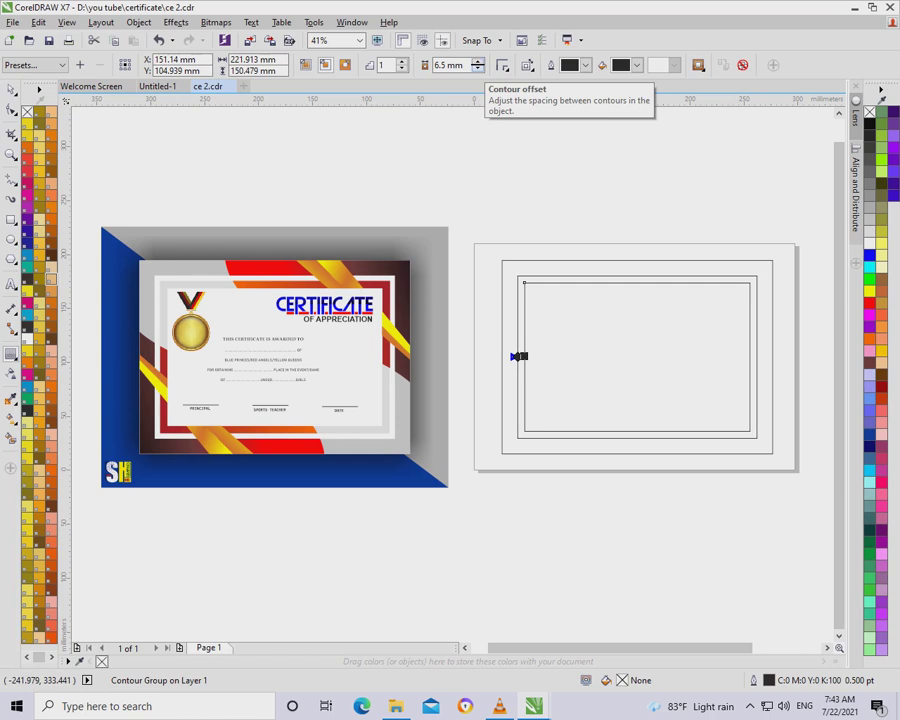
click(478, 61)
click(478, 61)
click(478, 61)
click(478, 61)
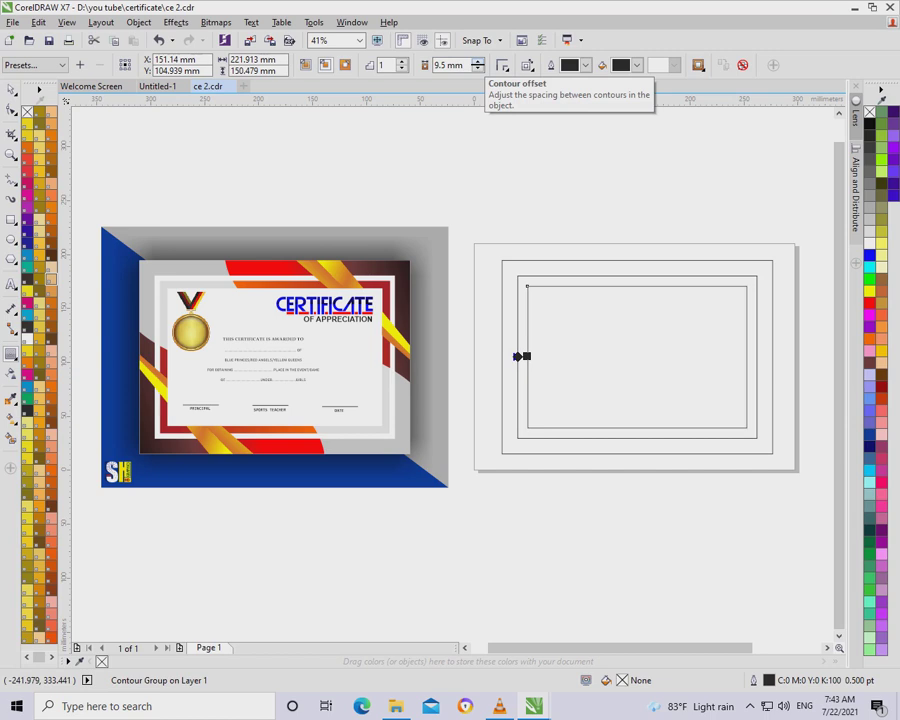
Set the contour to 2 steps at 6.5 mm and break it into separate rectangles
click(401, 61)
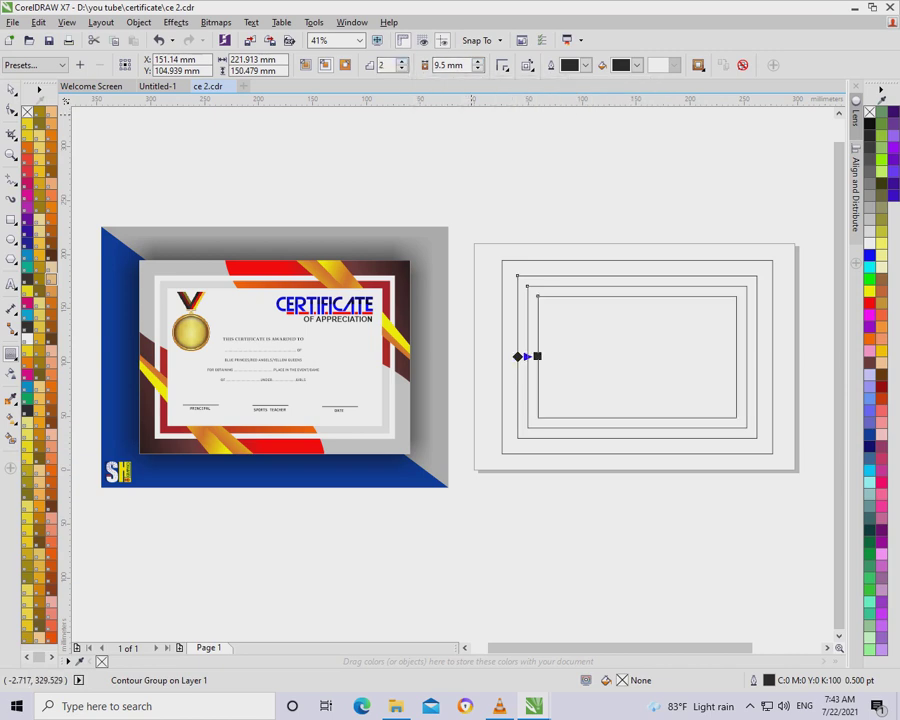
text(10)
click(479, 69)
click(479, 69)
click(479, 69)
click(479, 69)
click(138, 22)
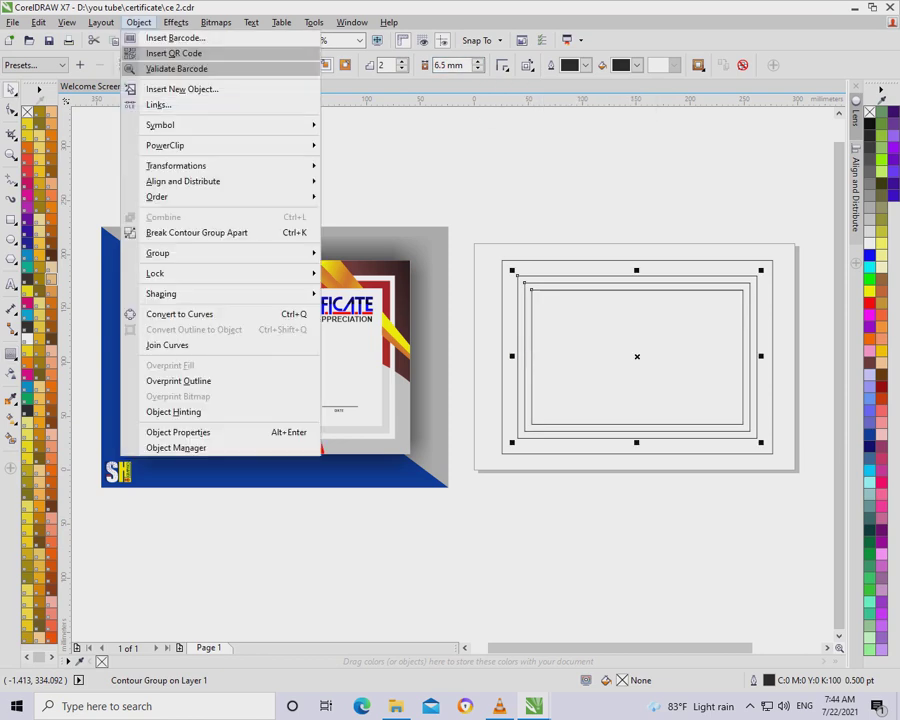
click(196, 232)
key(Escape)
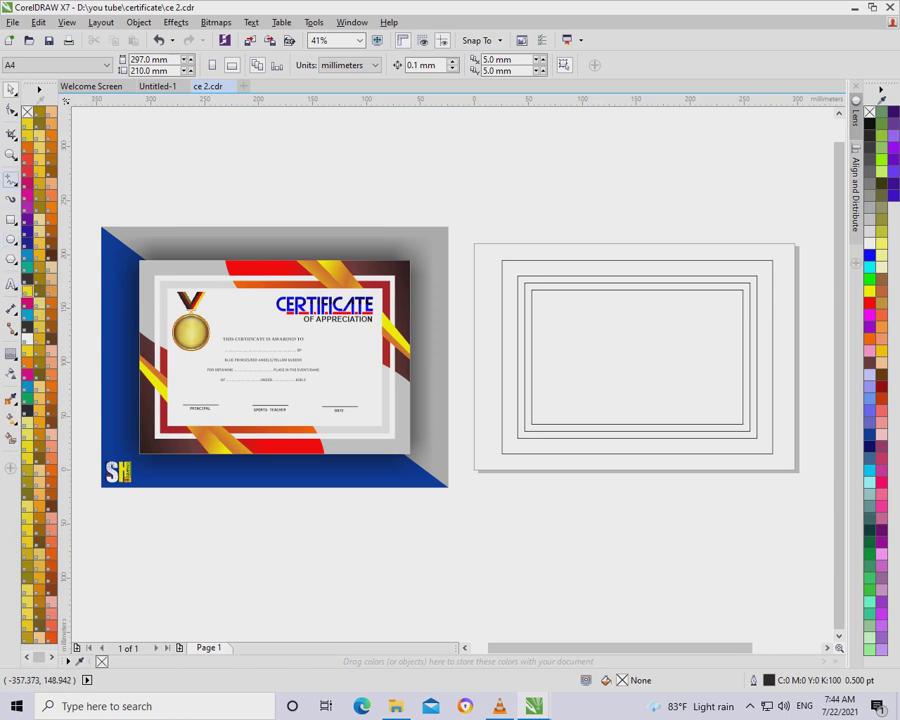
Select the Freehand tool from the toolbox
click(11, 178)
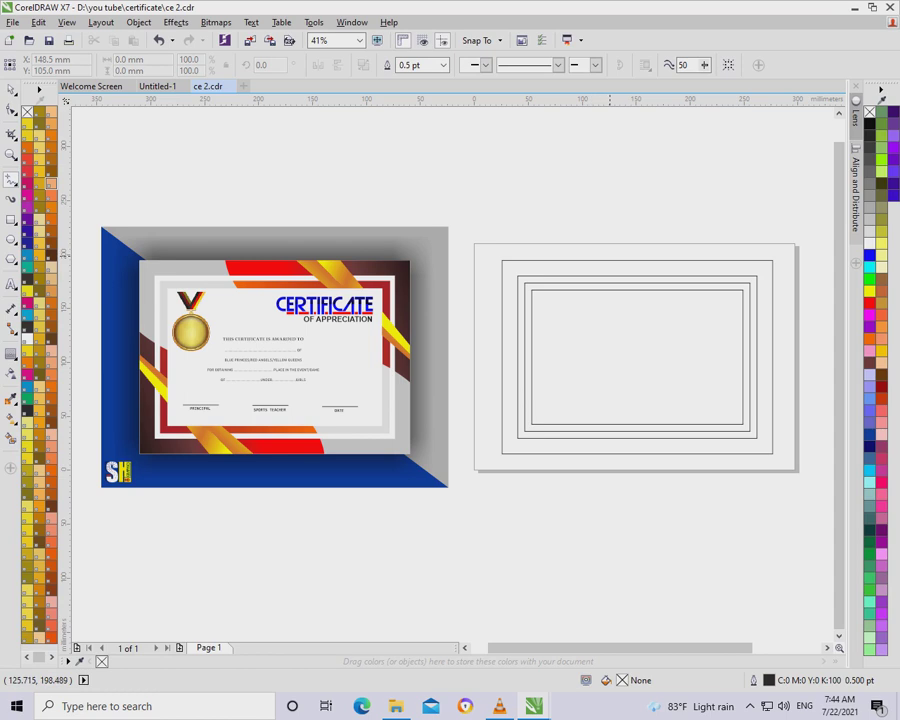
Replace a rough freehand stroke with a straight diagonal two-point line across the top-right corner
drag(613, 256, 783, 371)
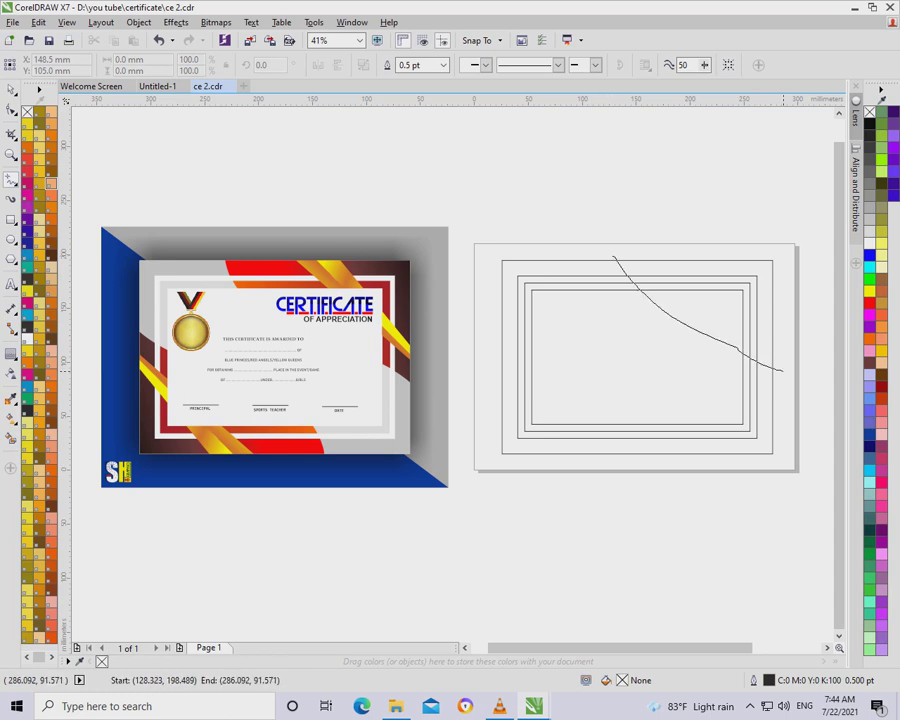
key(Delete)
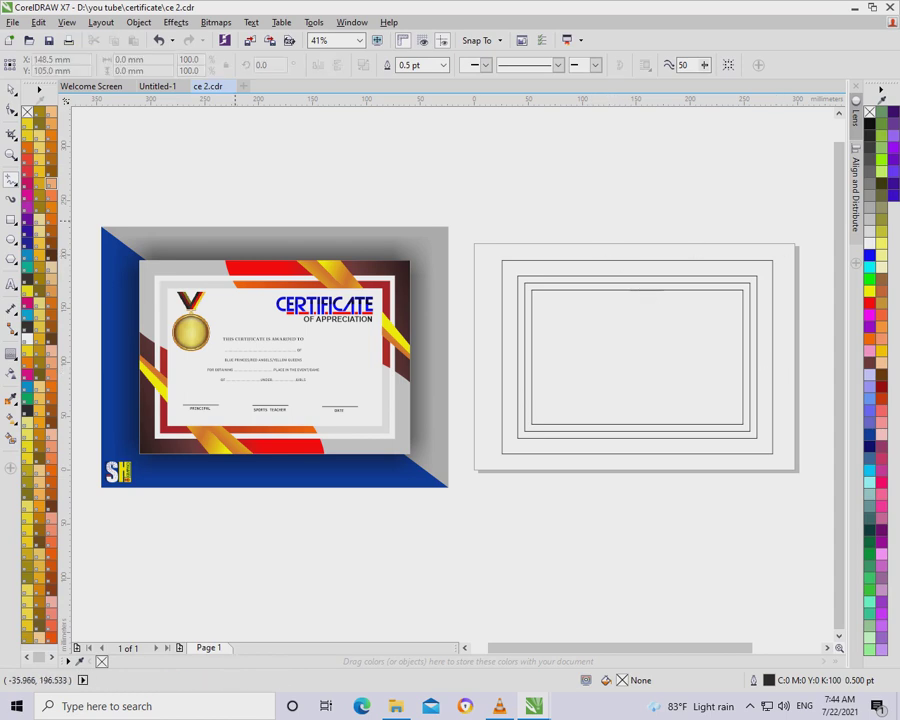
click(11, 180)
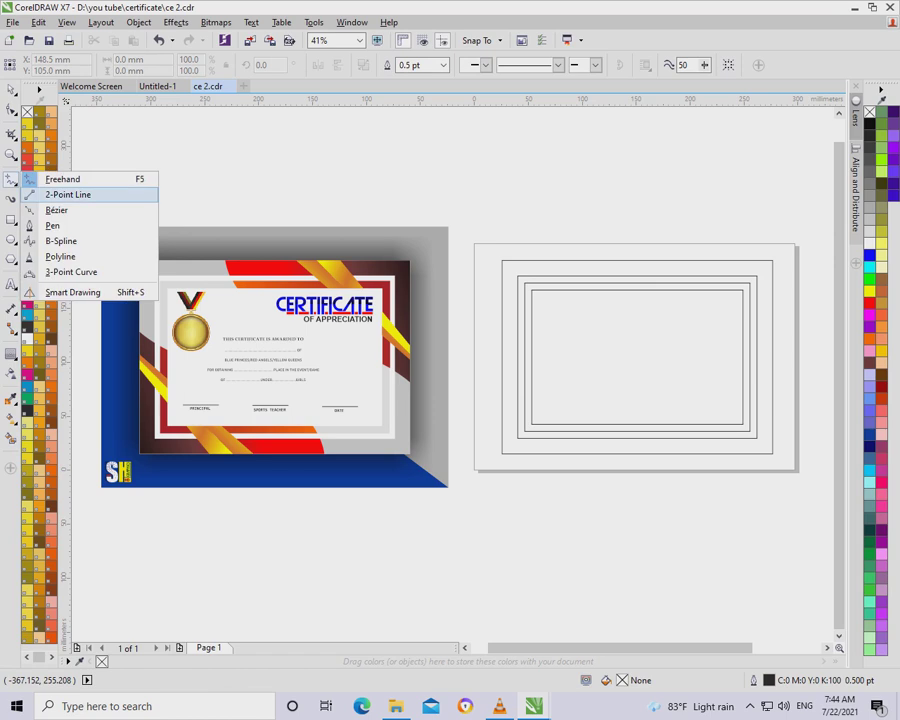
click(67, 194)
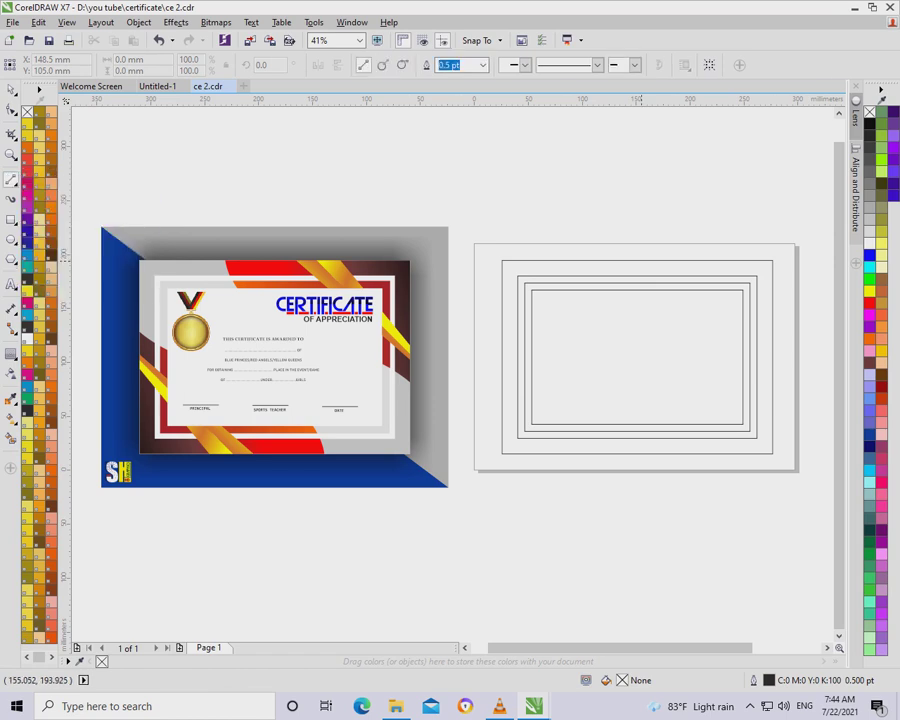
drag(638, 250, 786, 385)
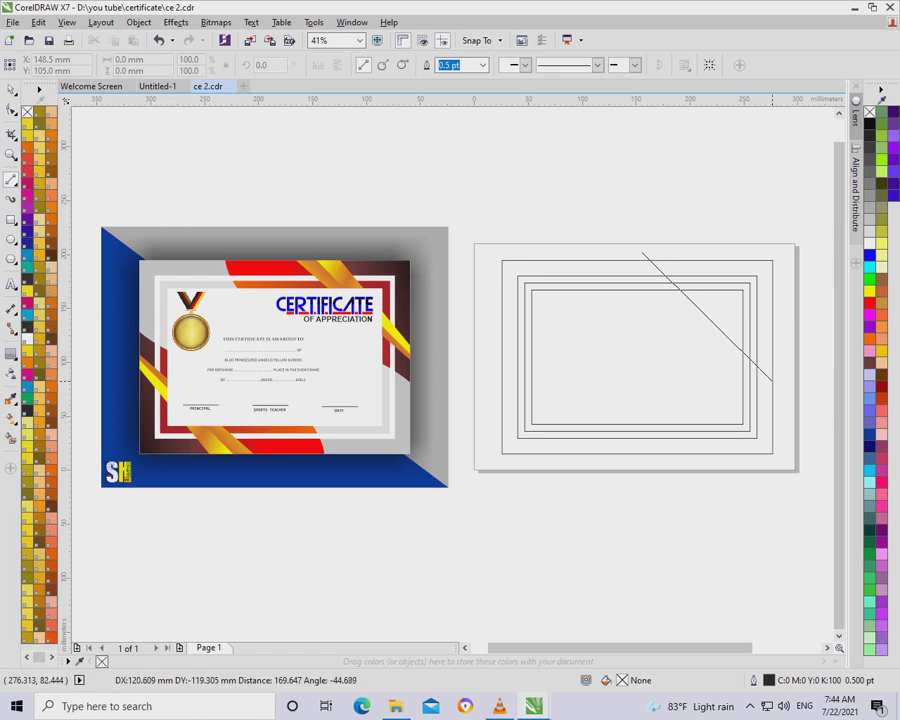
key(space)
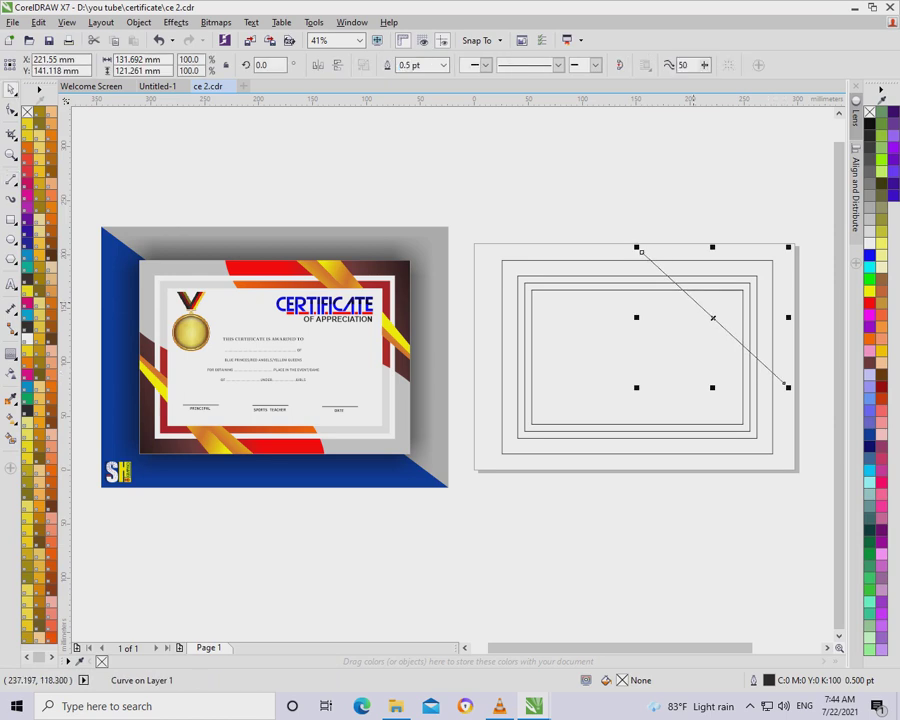
key(F10)
drag(622, 245, 800, 384)
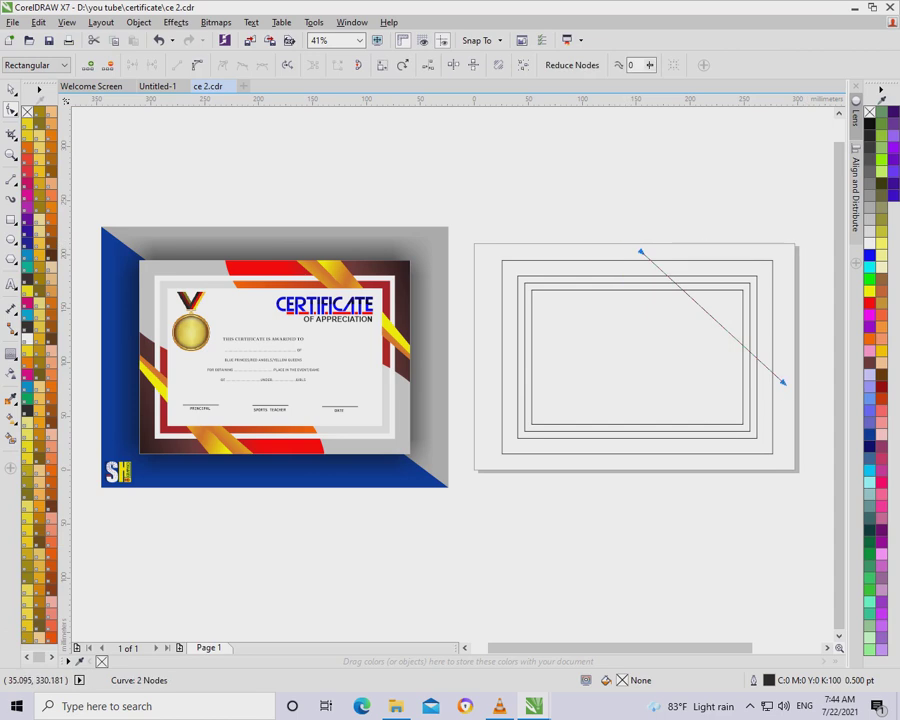
Reshape the line's nodes and handles into an S-curve from the top edge to the right edge
click(606, 226)
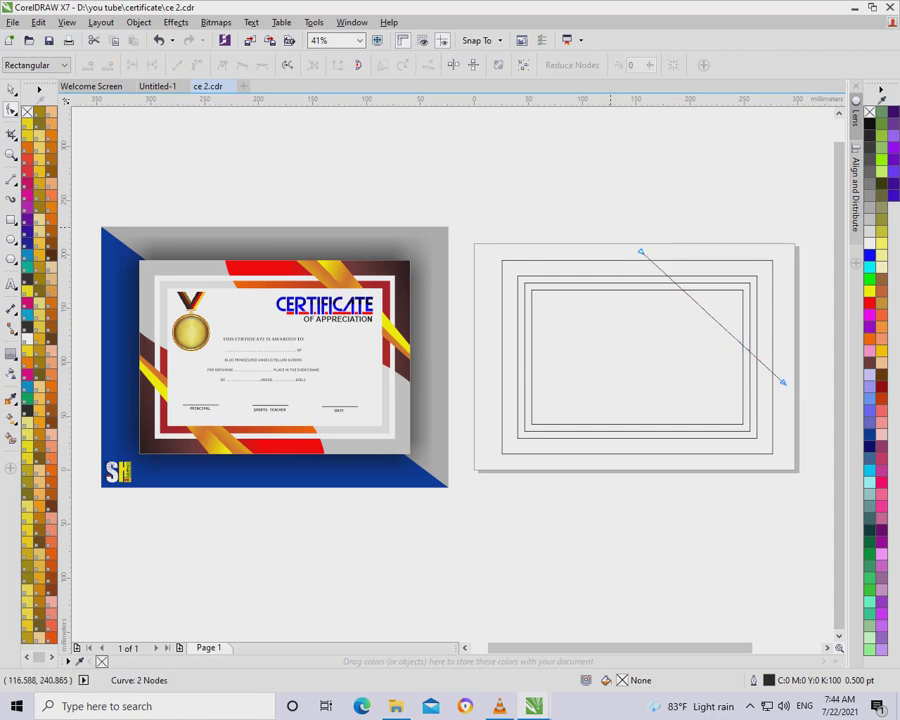
drag(640, 251, 623, 248)
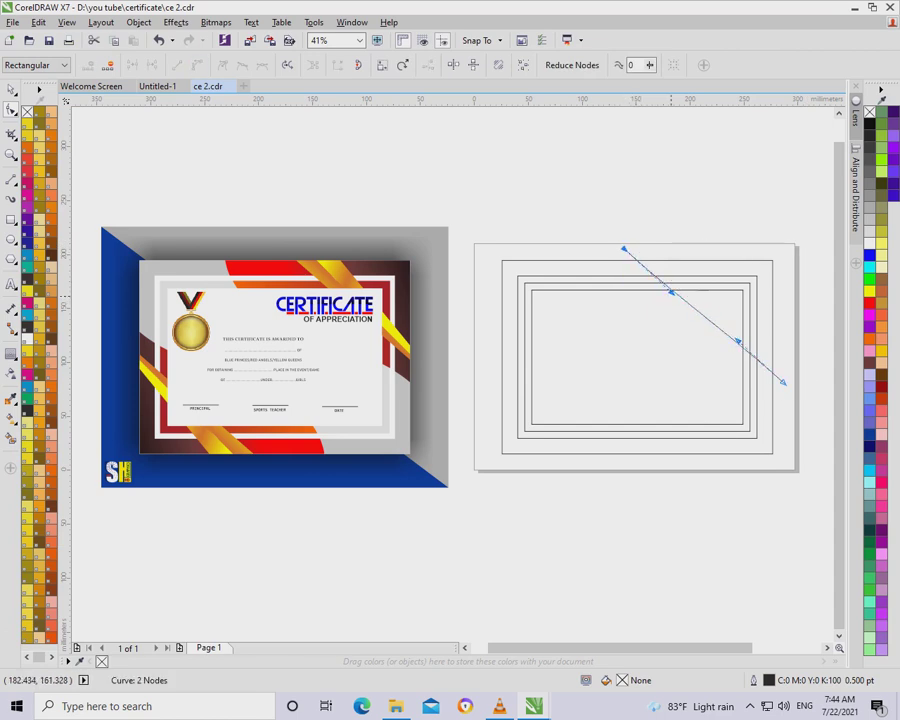
drag(671, 291, 617, 330)
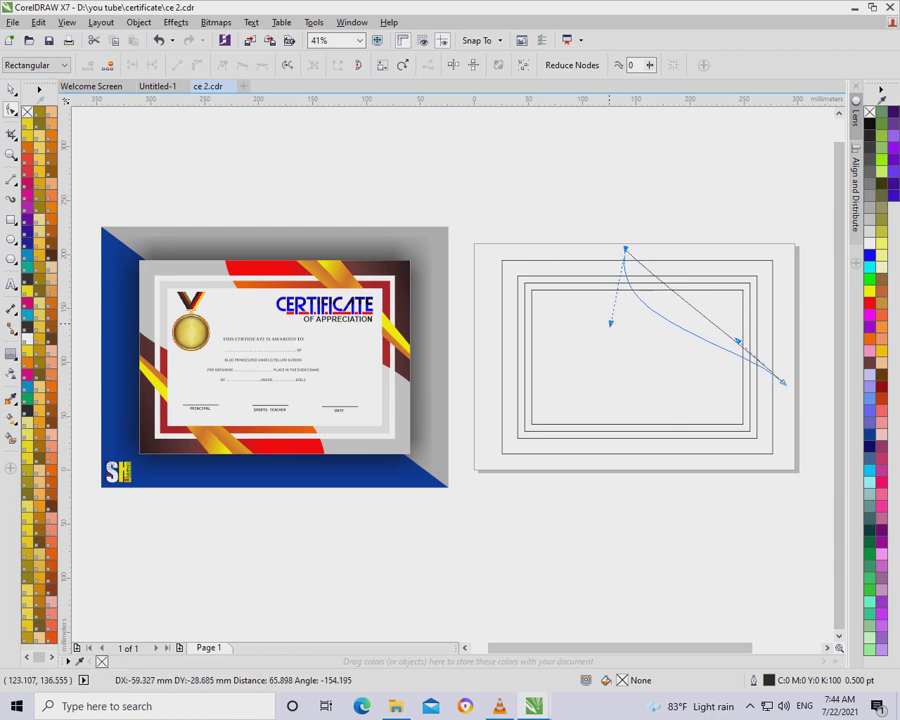
drag(738, 341, 751, 291)
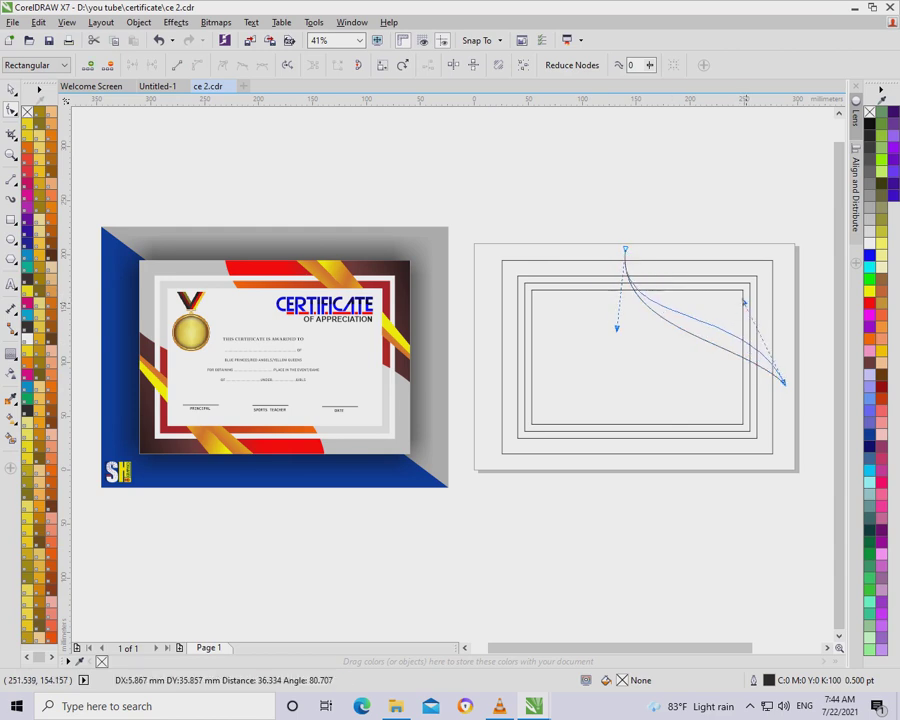
drag(784, 381, 784, 398)
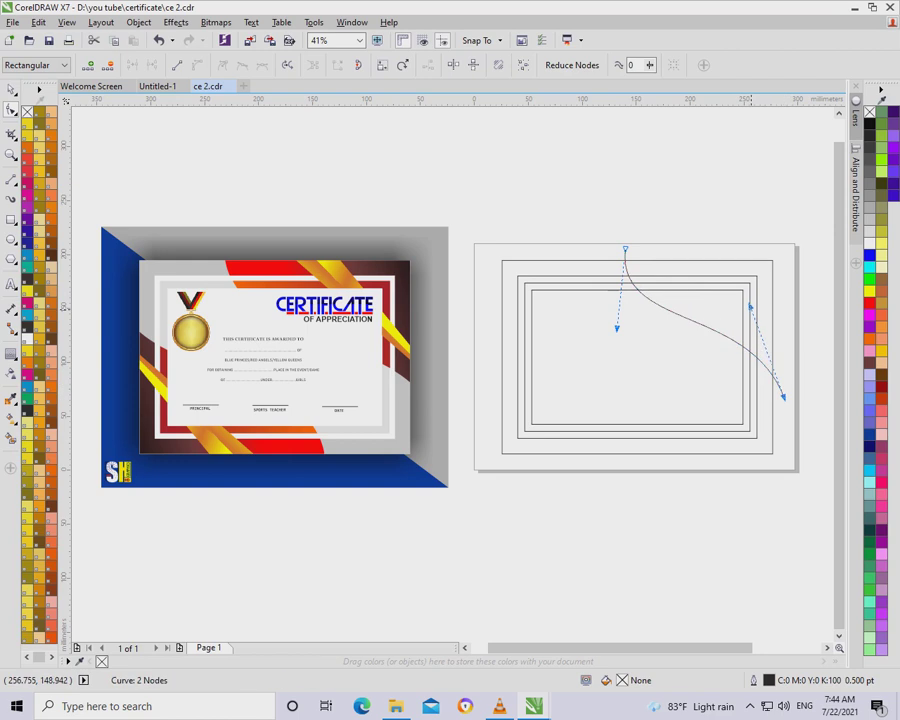
click(625, 249)
drag(617, 329, 630, 353)
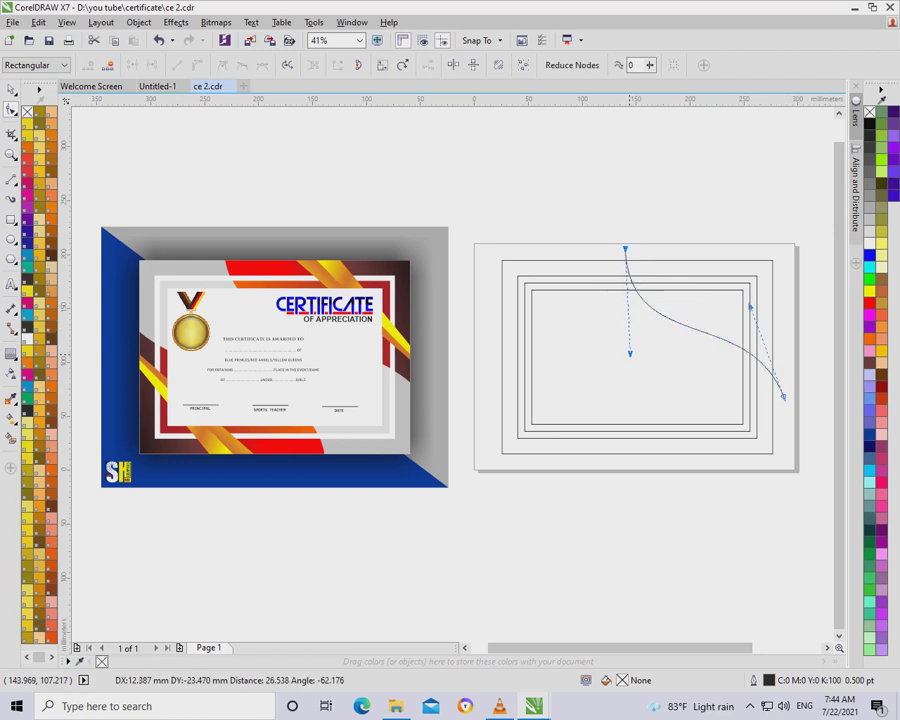
drag(751, 306, 771, 299)
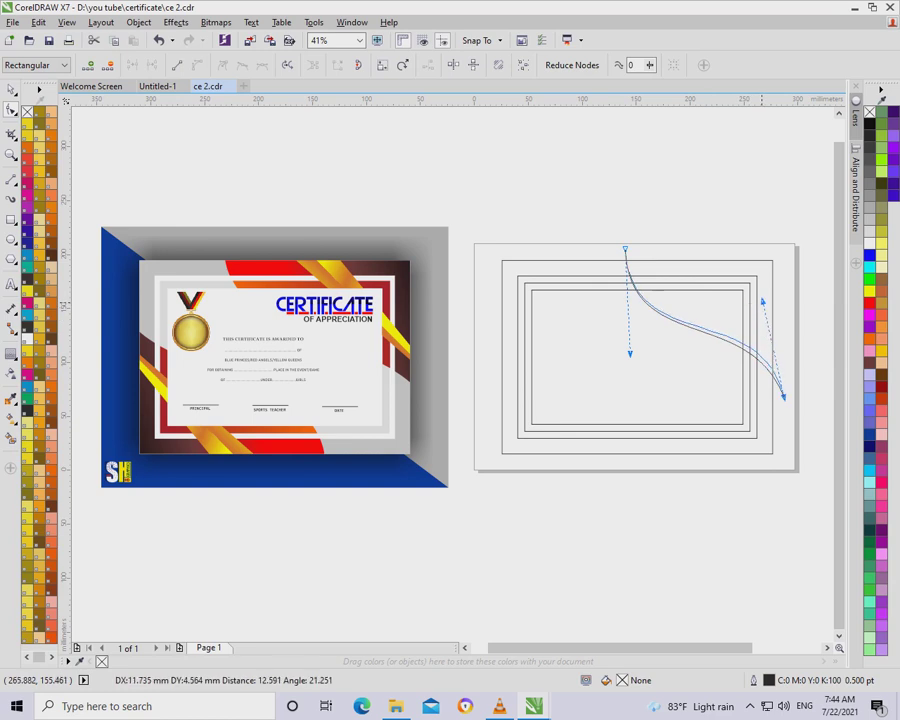
drag(771, 299, 771, 299)
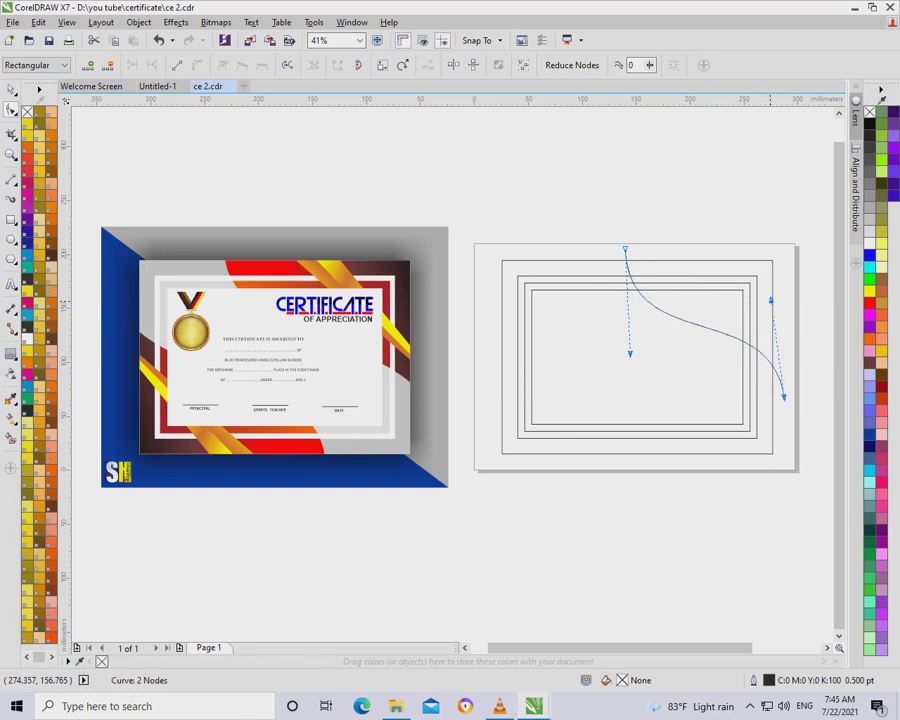
key(space)
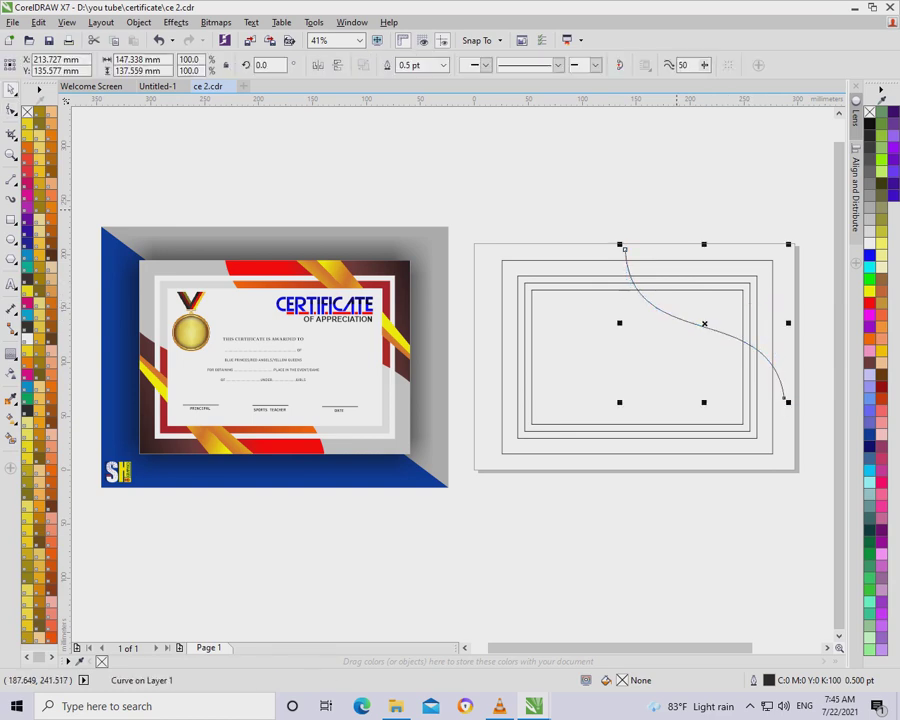
Fill the corner region bounded by the S-curve to create a slate-blue C40 M20 Y0 K40 band
key(Escape)
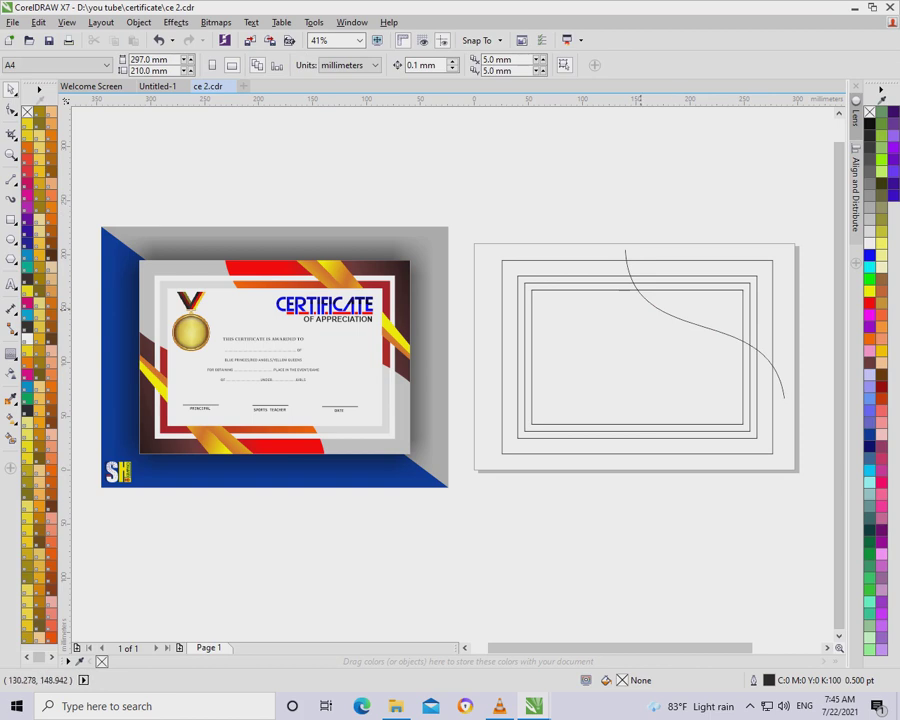
click(657, 304)
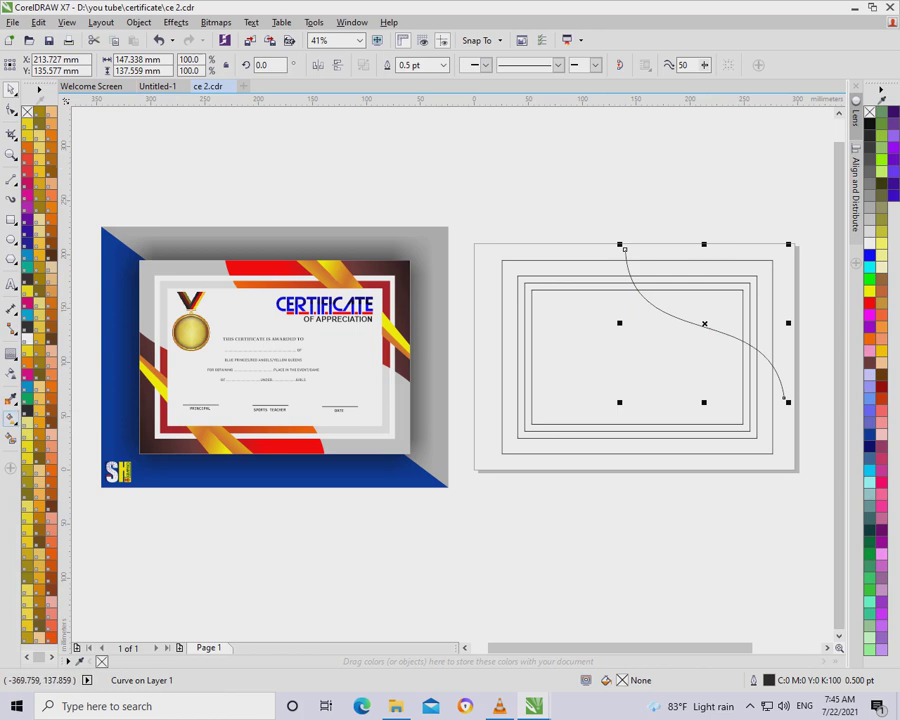
click(10, 437)
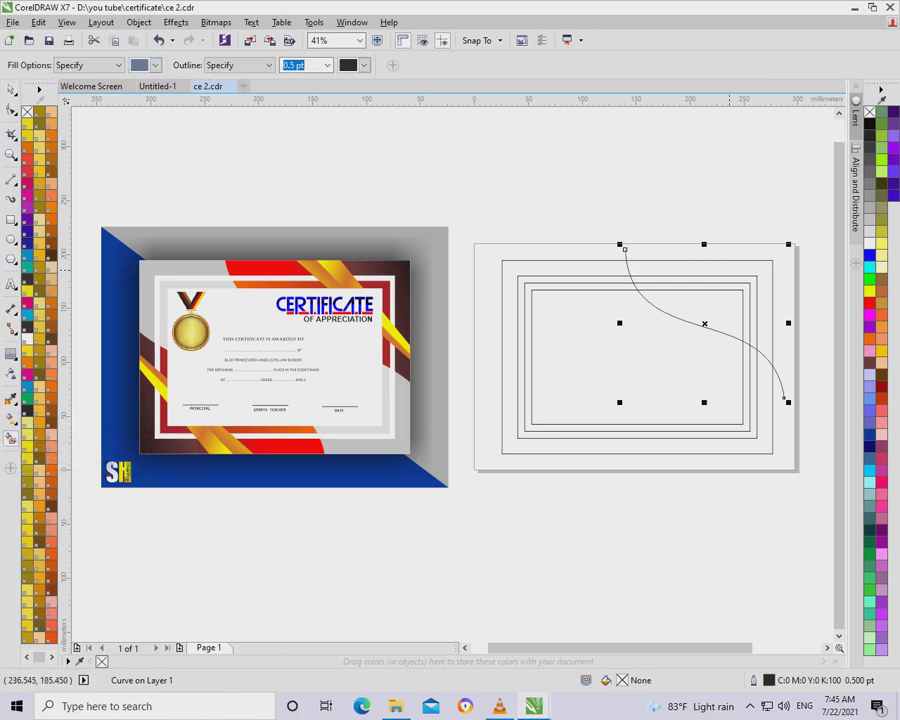
click(745, 290)
click(749, 282)
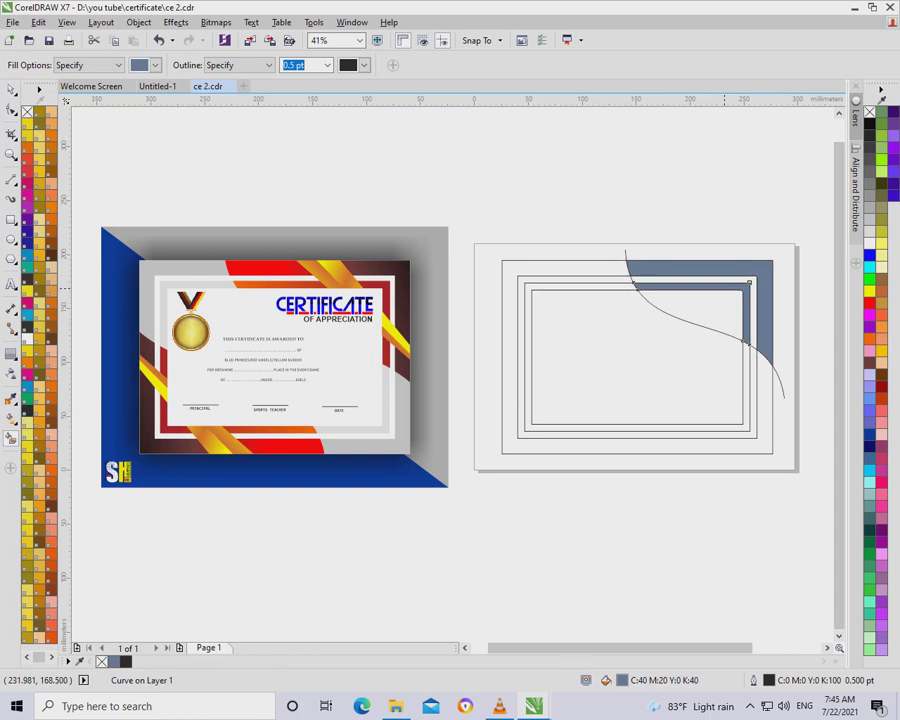
key(space)
key(Escape)
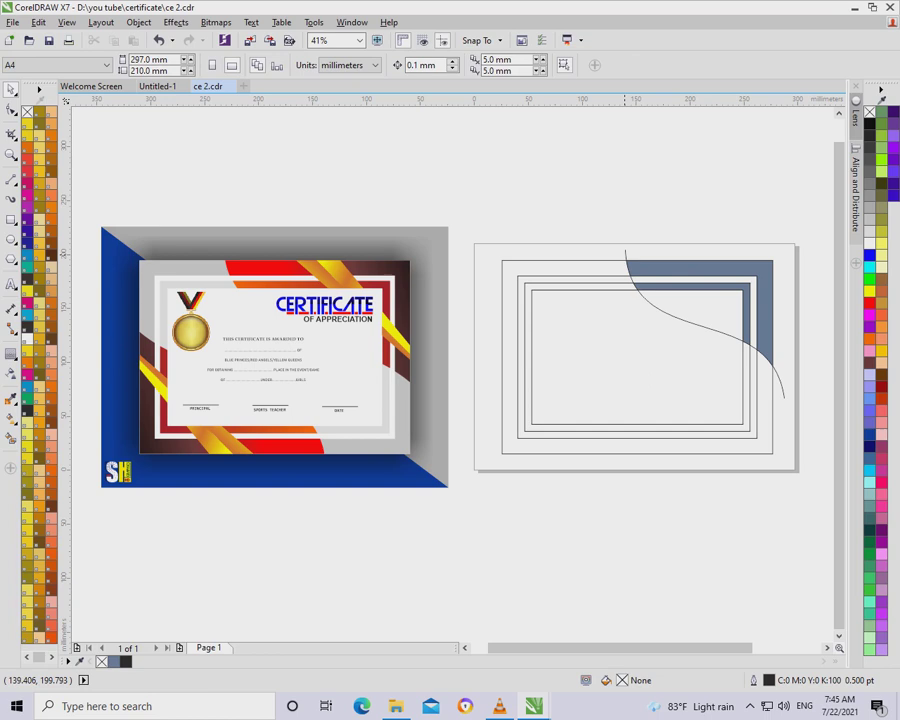
Delete the thin cutting curve and undo an accidental move of the blue band
click(625, 252)
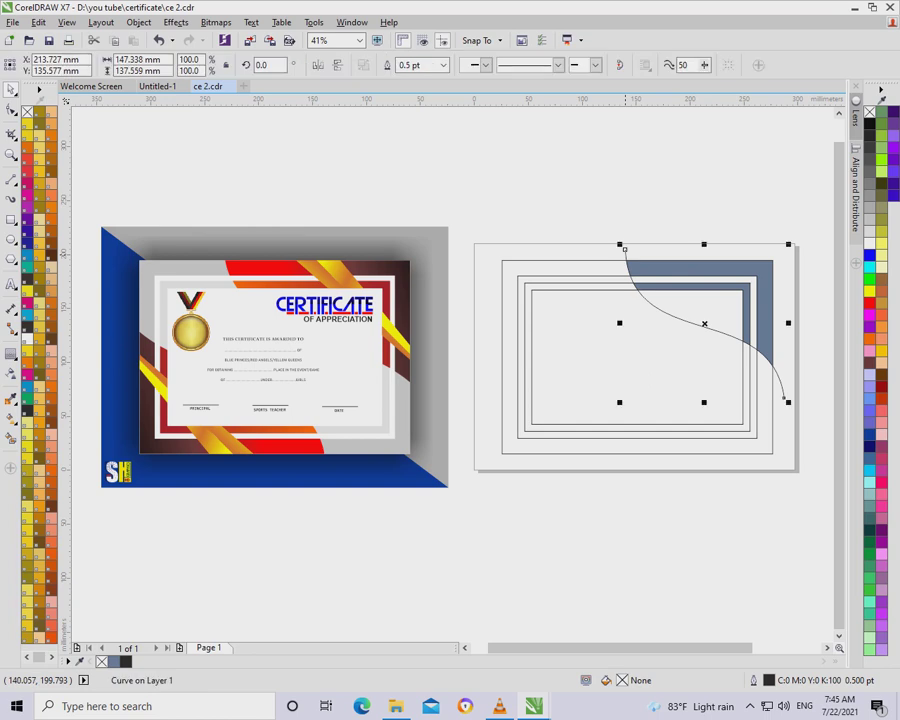
key(Delete)
click(661, 265)
drag(661, 265, 676, 238)
key(ctrl+z)
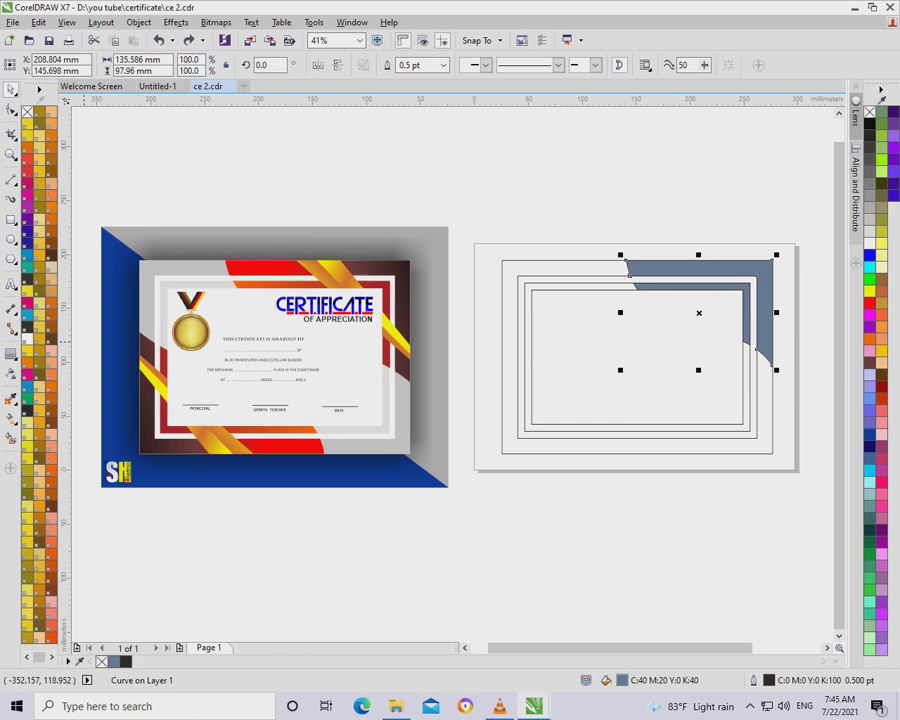
click(10, 418)
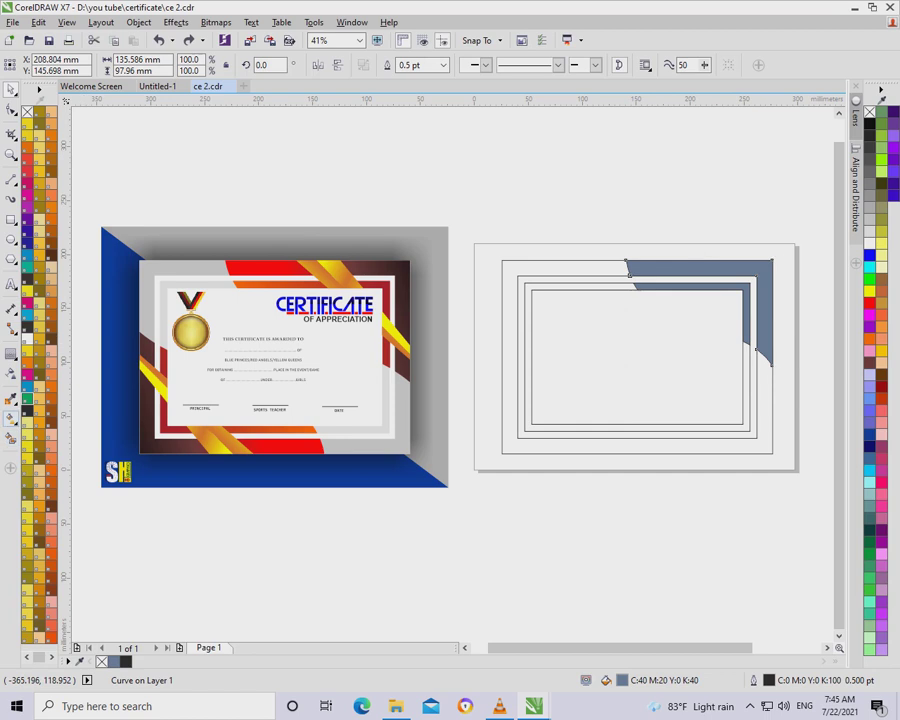
Give the outer top-right band a red-to-dark-maroon fountain fill
mouse_move(656, 266)
mouse_down()
mouse_move(693, 297)
mouse_move(796, 249)
mouse_up()
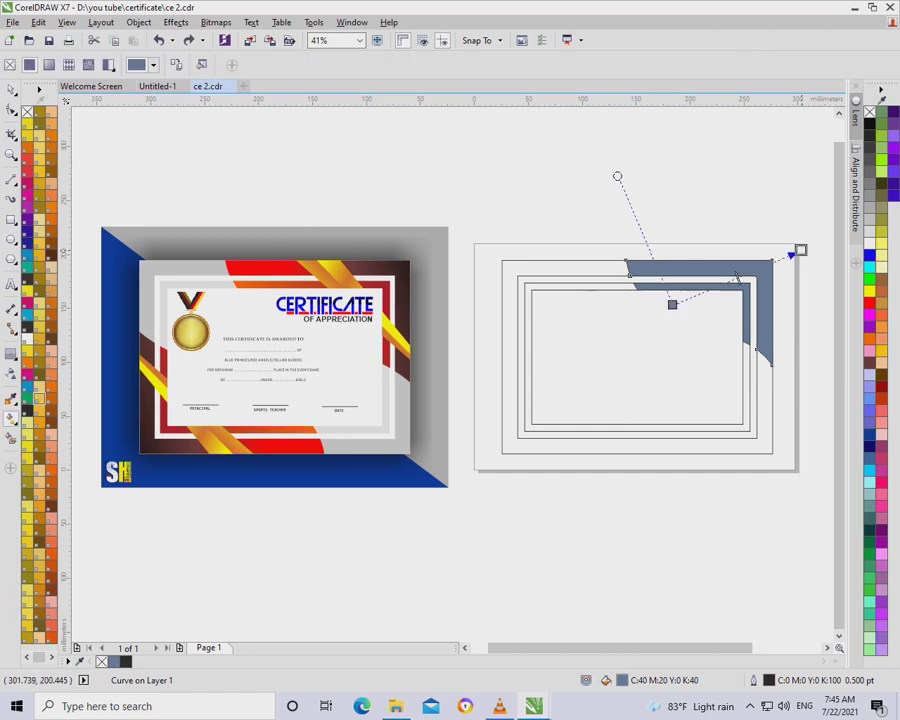
drag(672, 304, 607, 336)
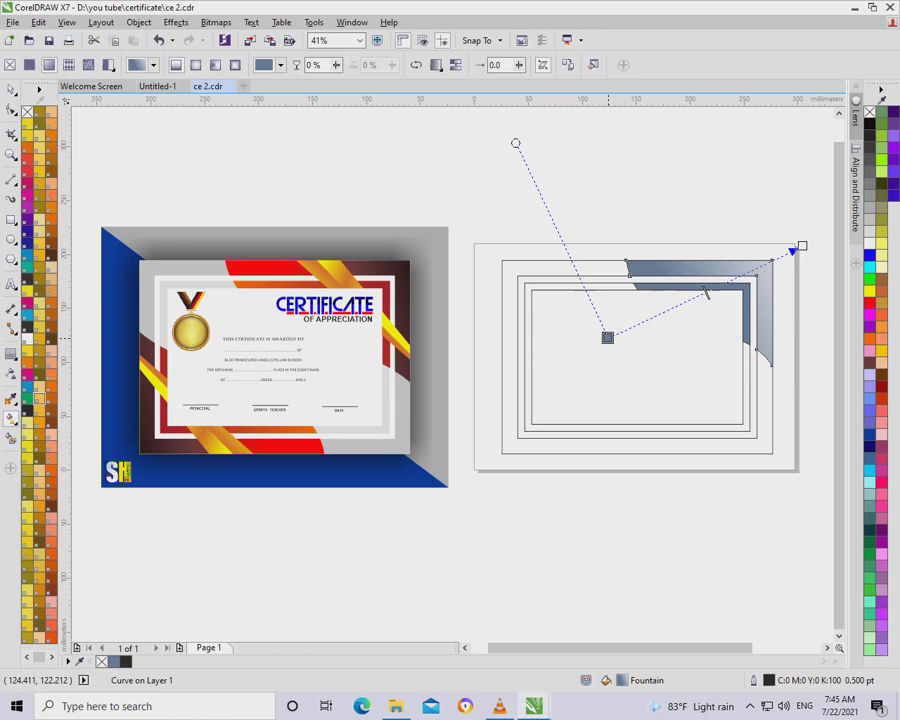
drag(869, 302, 637, 324)
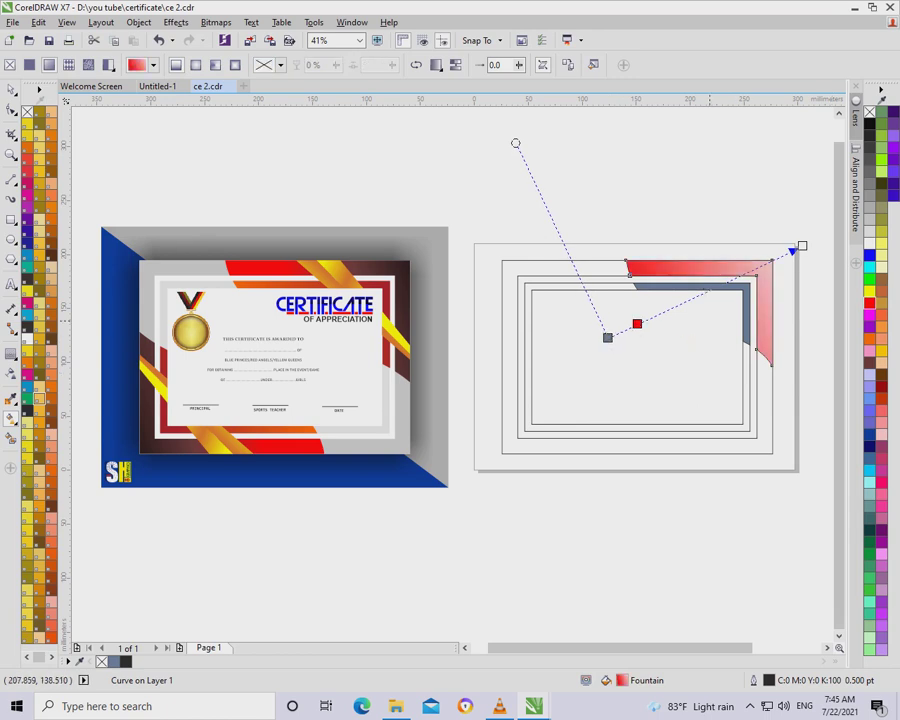
mouse_move(869, 365)
mouse_down()
mouse_move(817, 250)
mouse_move(802, 245)
mouse_up()
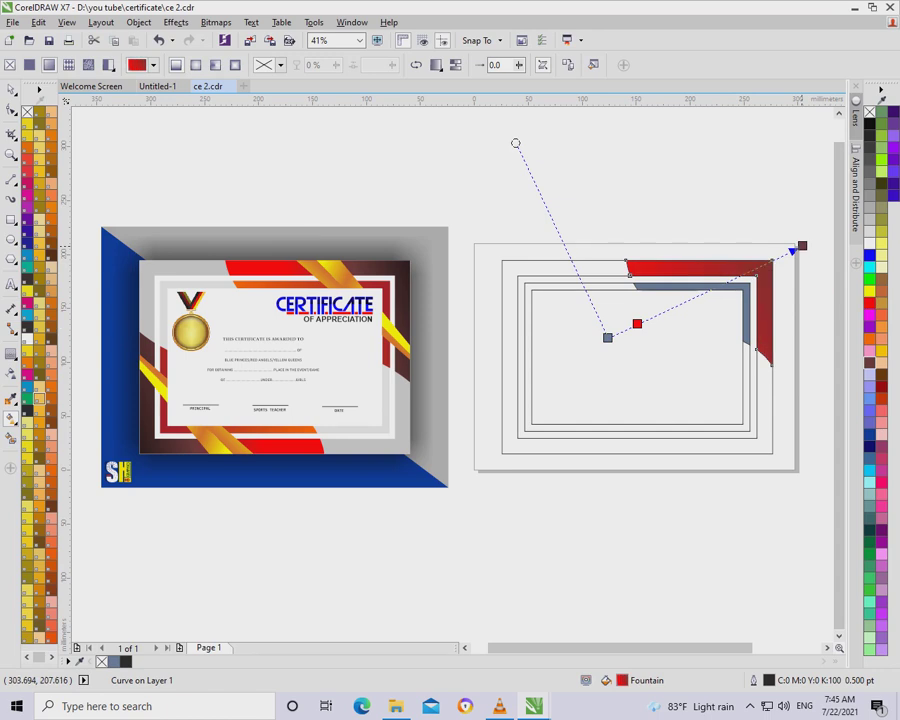
mouse_move(607, 337)
mouse_down()
mouse_move(601, 377)
mouse_move(597, 308)
mouse_move(583, 311)
mouse_up()
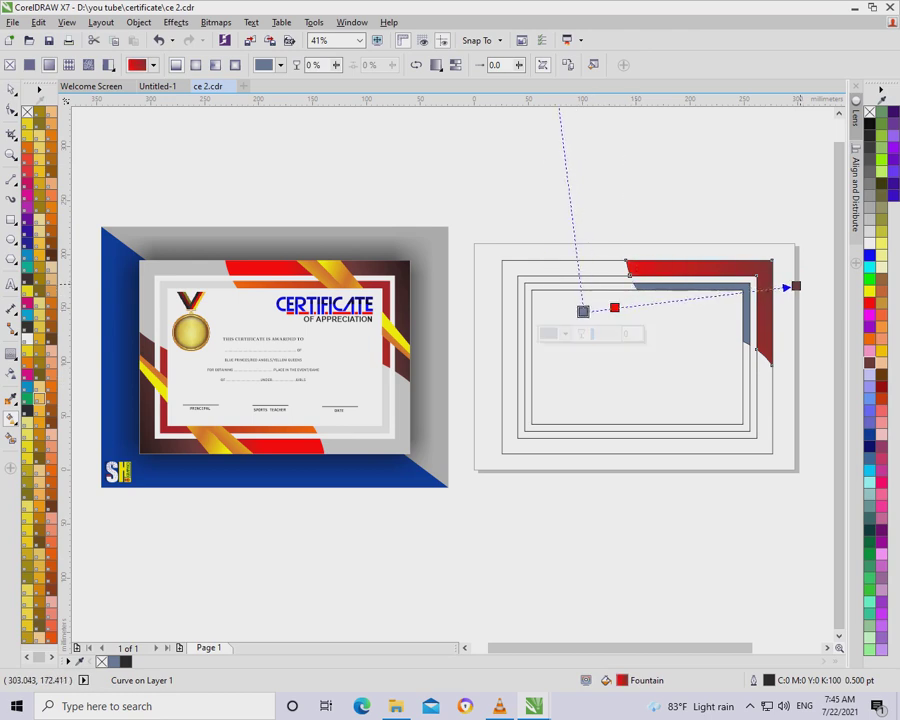
key(space)
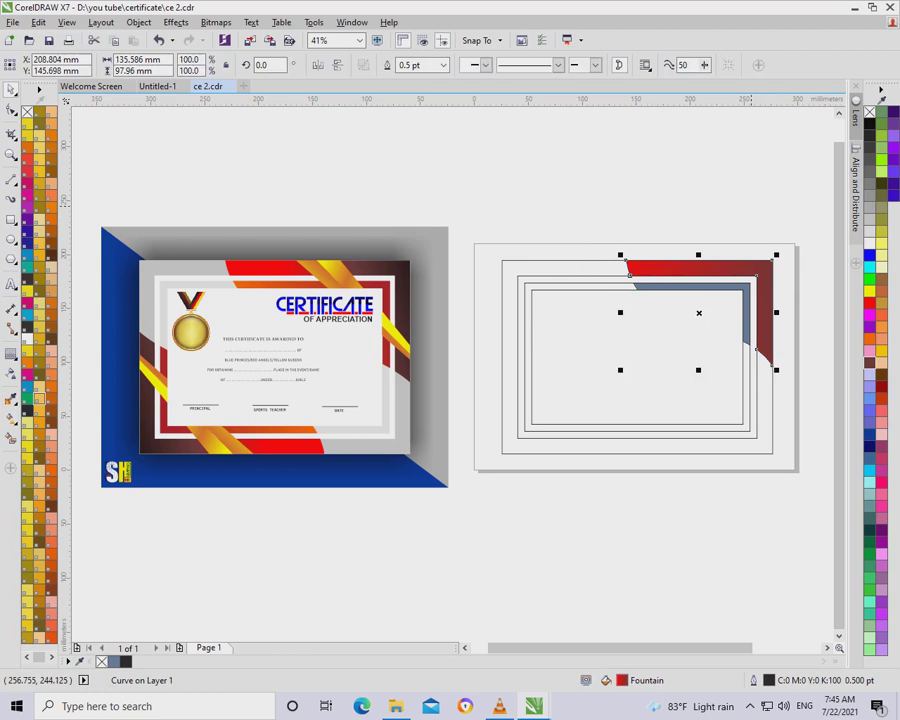
key(Escape)
key(Tab)
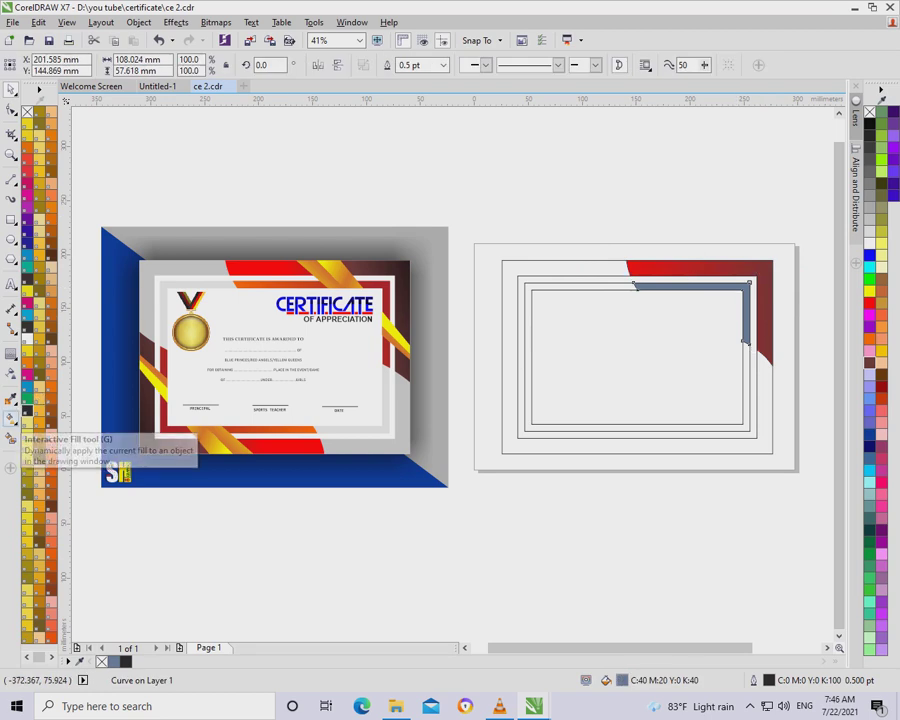
Apply an orange-to-brown fountain fill to the inner L-shaped band
click(11, 419)
drag(631, 307, 752, 288)
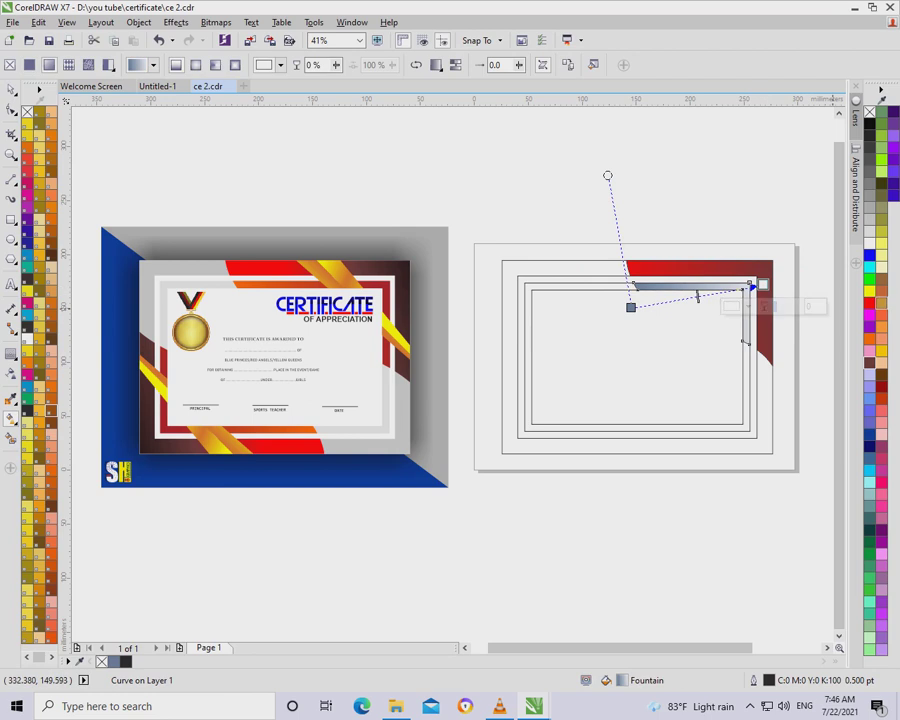
drag(881, 285, 703, 312)
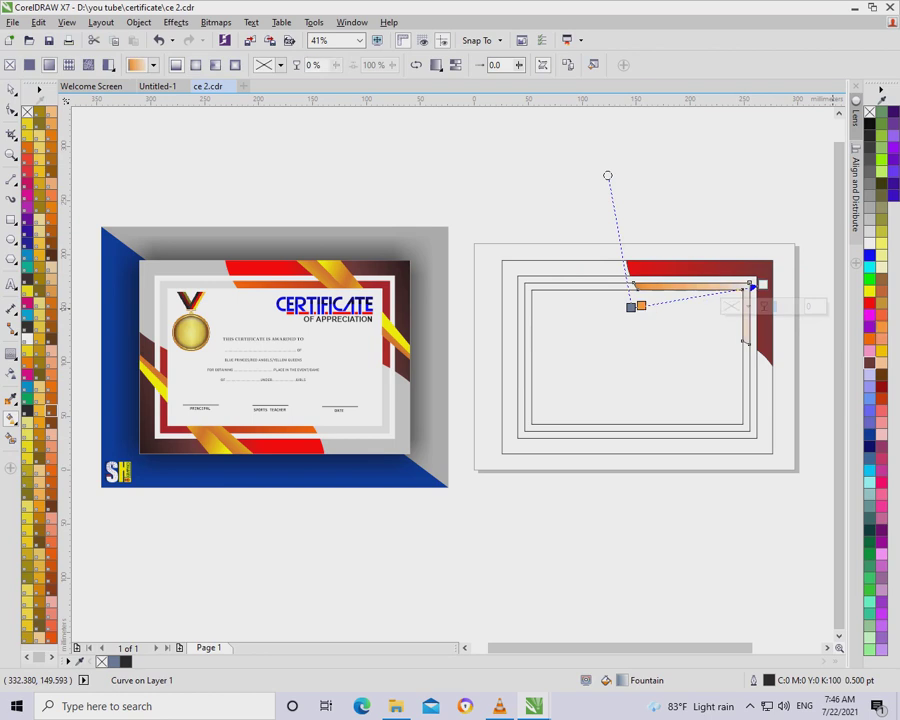
drag(703, 312, 605, 313)
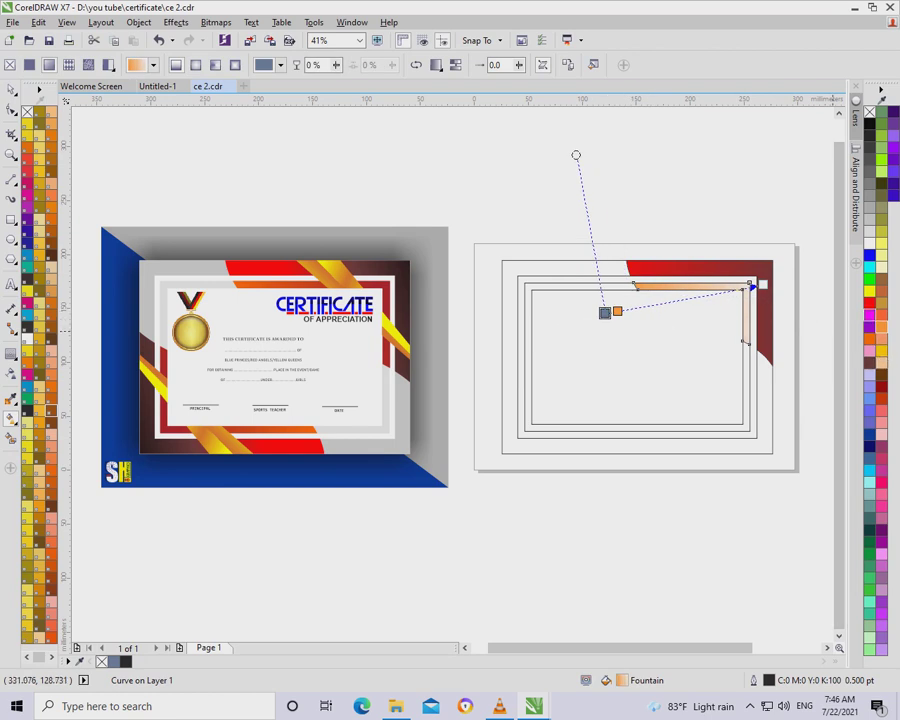
mouse_move(816, 306)
mouse_down()
mouse_move(763, 285)
mouse_move(766, 322)
mouse_up()
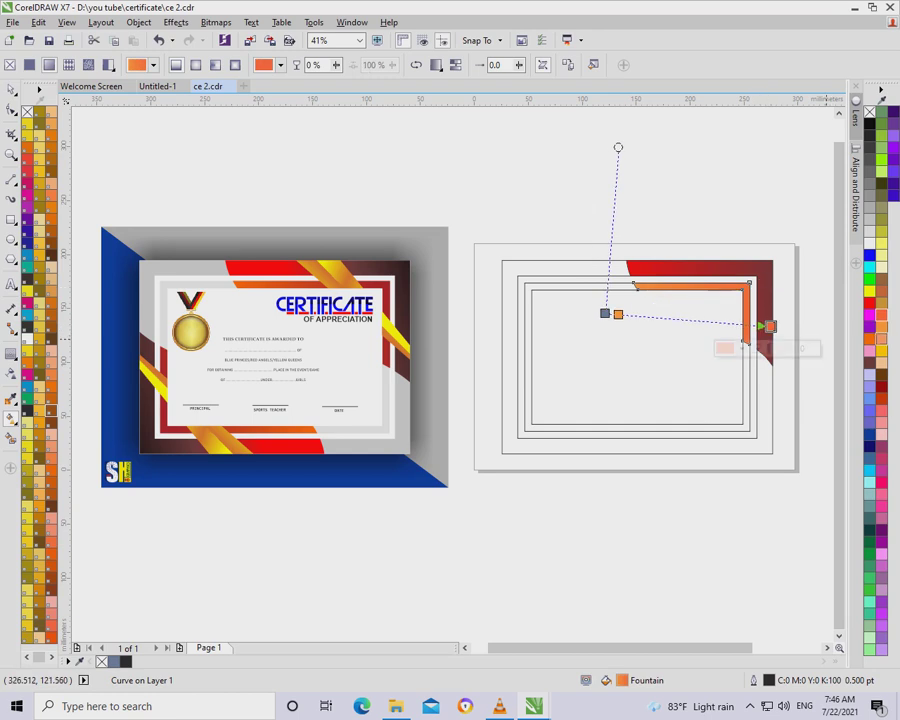
click(880, 374)
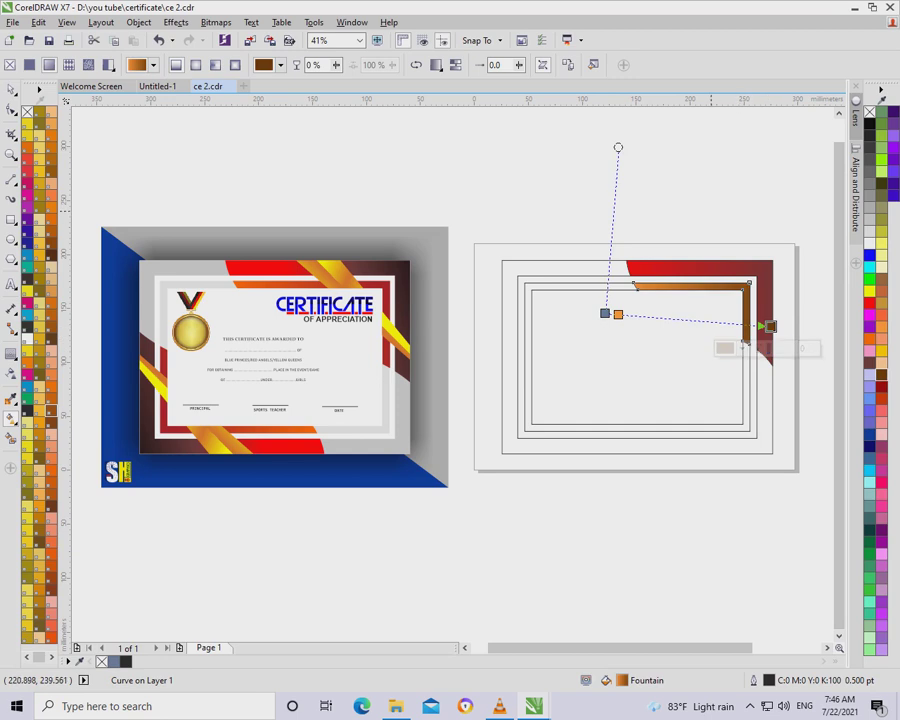
key(space)
Select both gradient corner bands together
click(560, 217)
drag(599, 220, 811, 405)
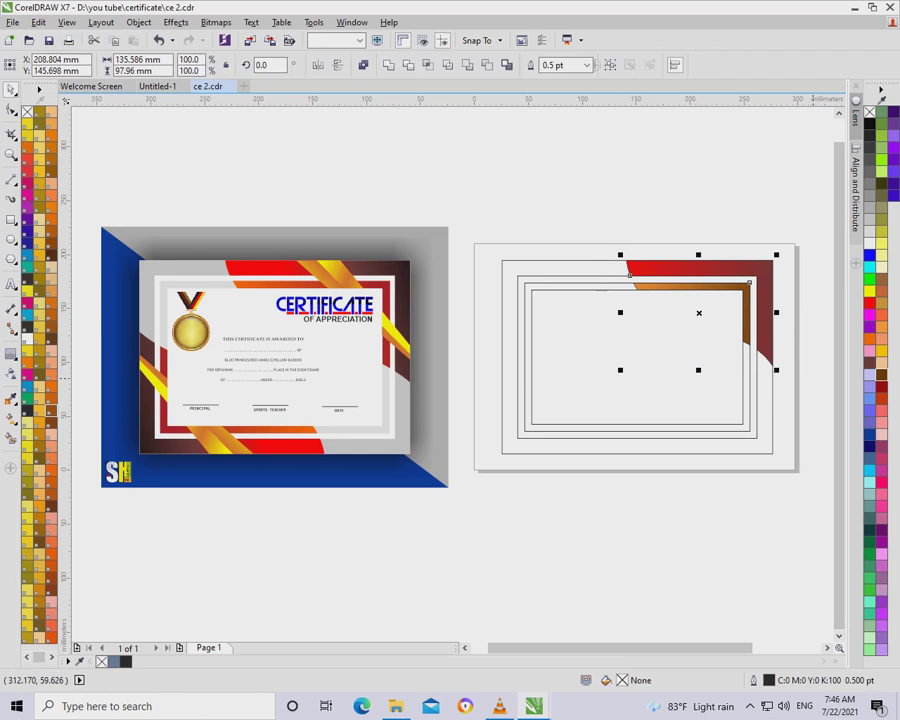
key(Escape)
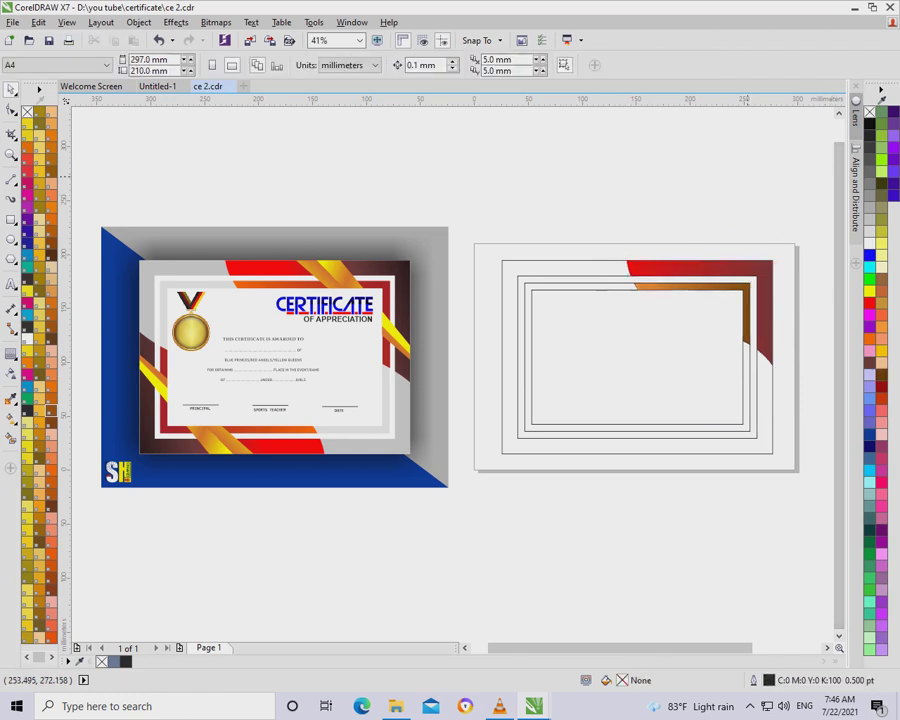
drag(604, 220, 800, 417)
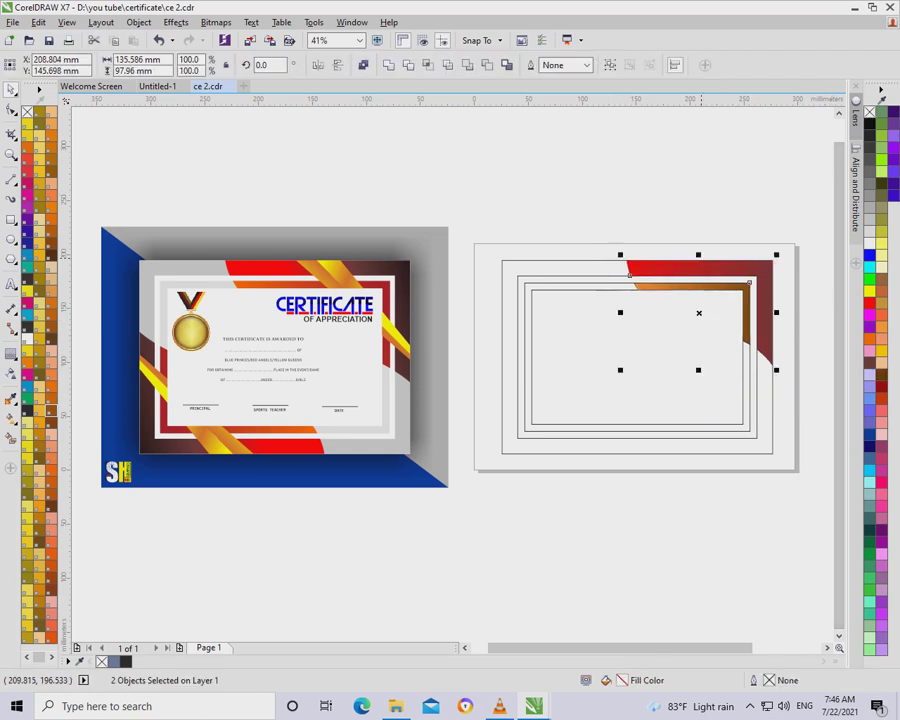
Place a grouped, vertically and horizontally mirrored copy of both bands at the bottom-left corner
drag(698, 255, 700, 470)
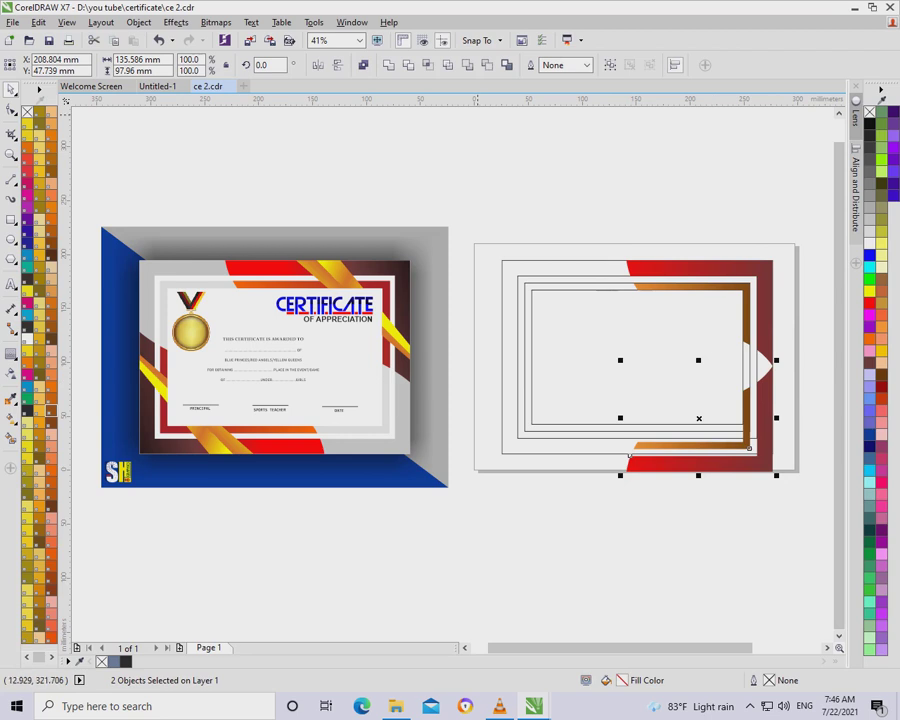
click(317, 65)
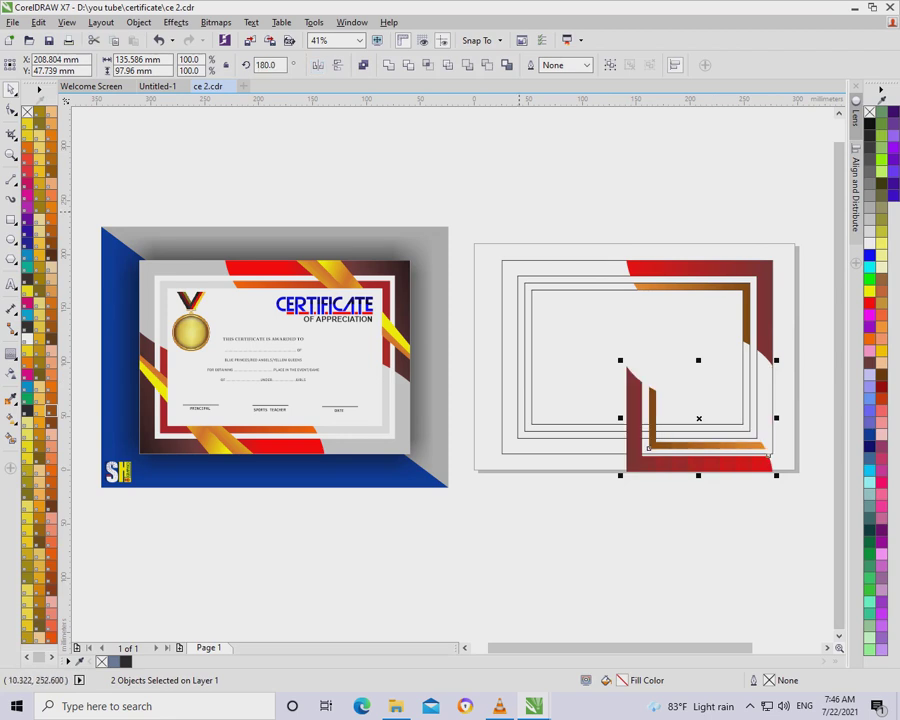
key(ctrl+g)
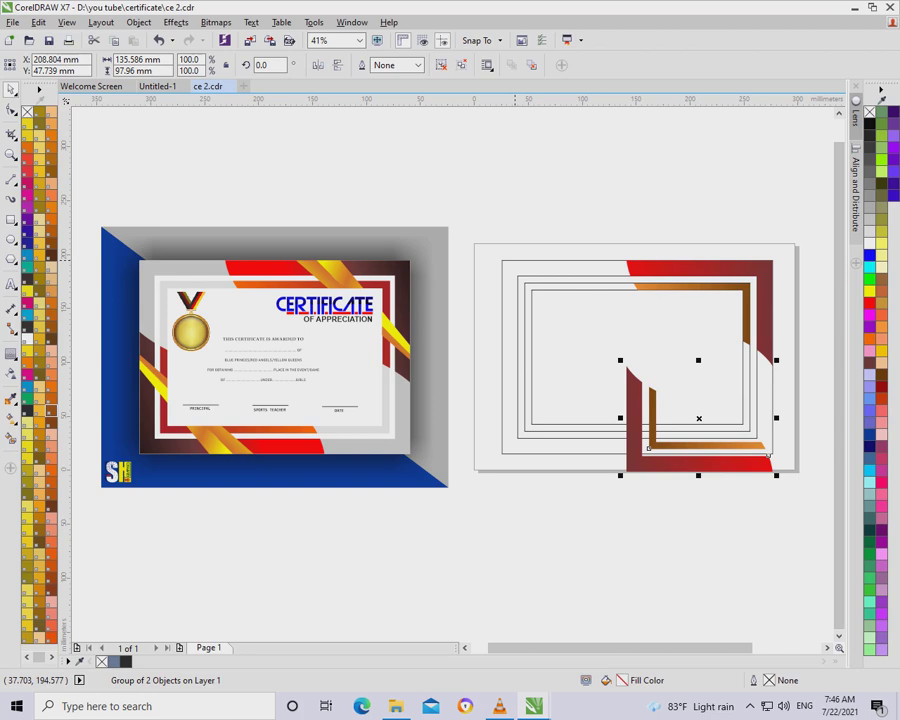
shift+click(546, 292)
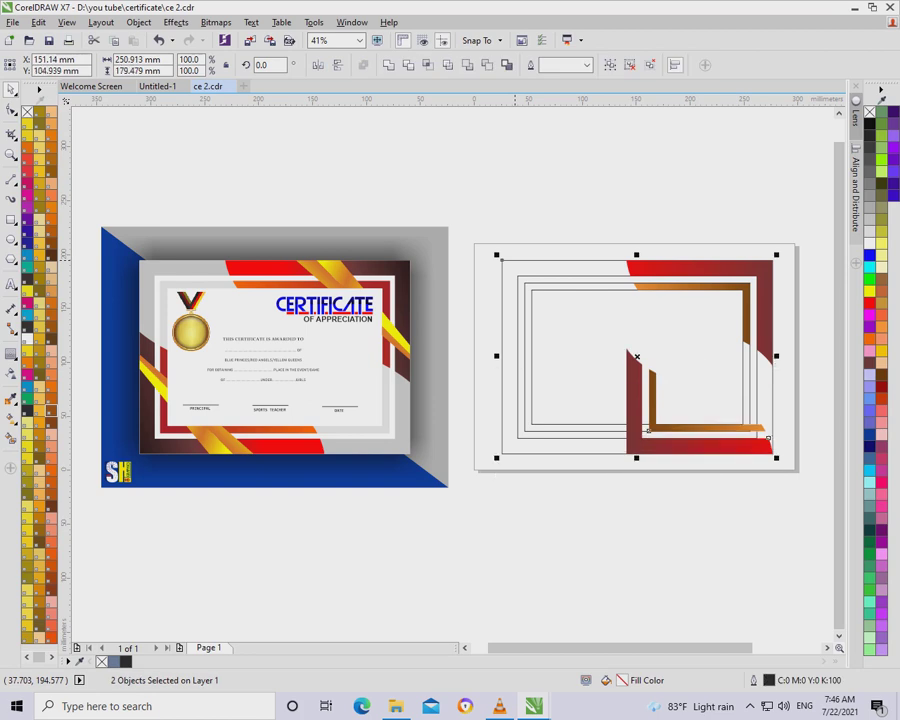
key(Escape)
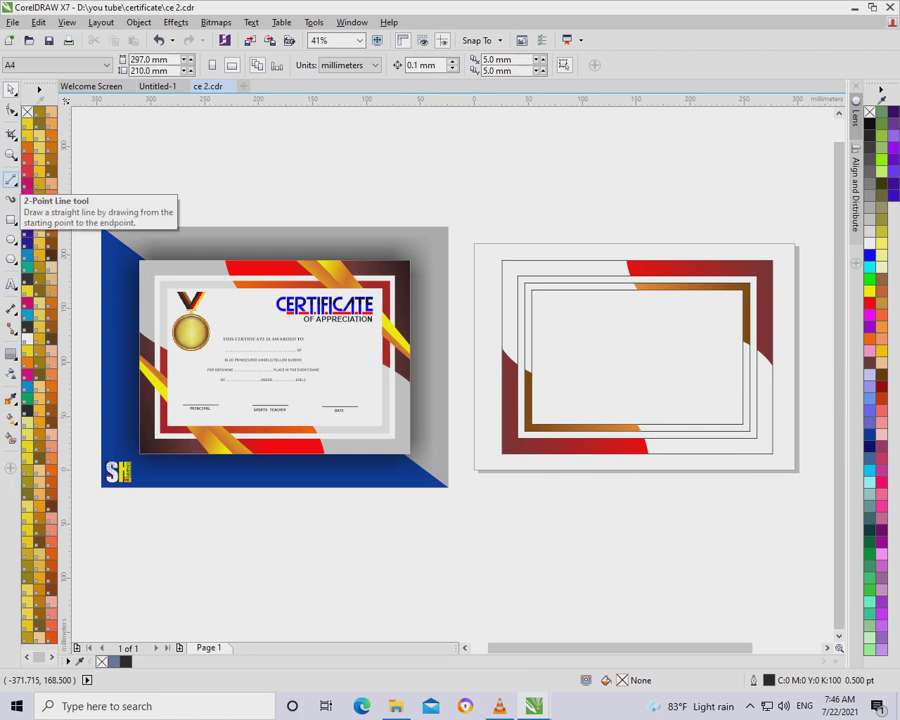
Draw a straight two-point diagonal line across both top-right corner bands
click(11, 180)
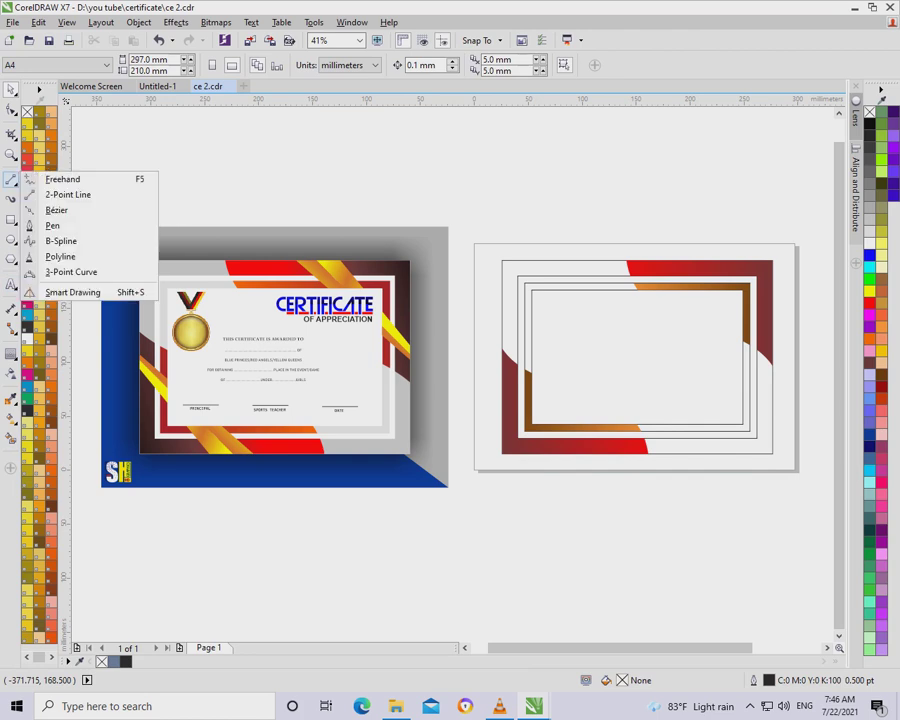
click(62, 194)
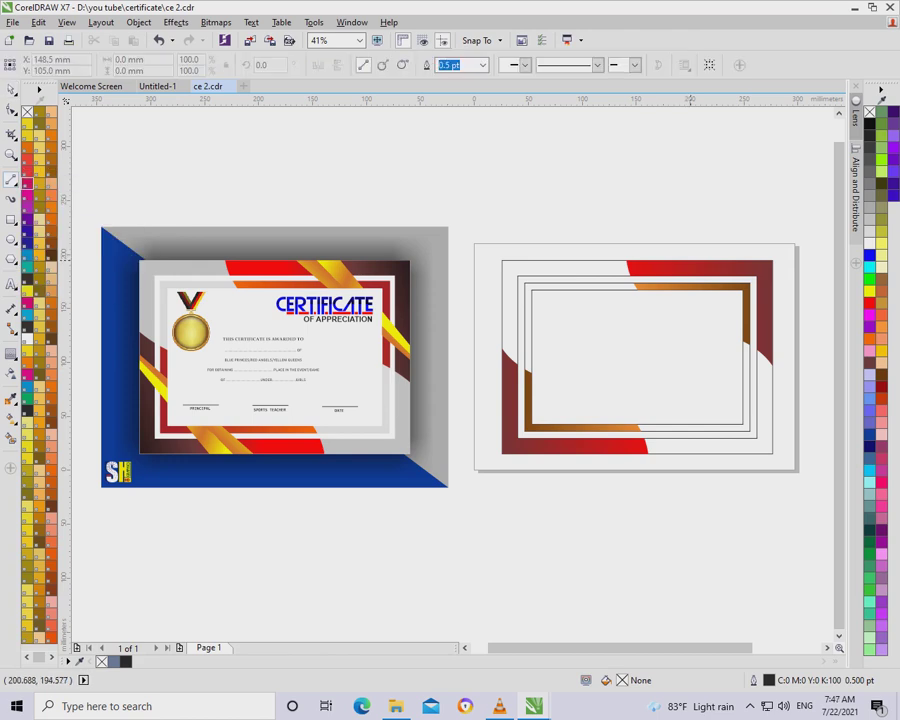
click(688, 259)
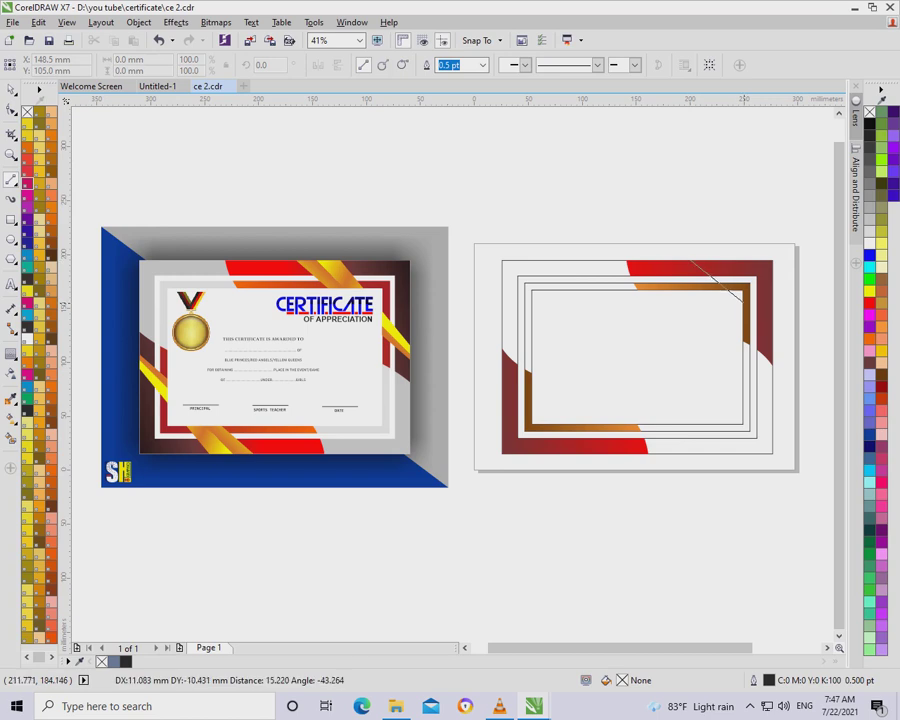
click(772, 330)
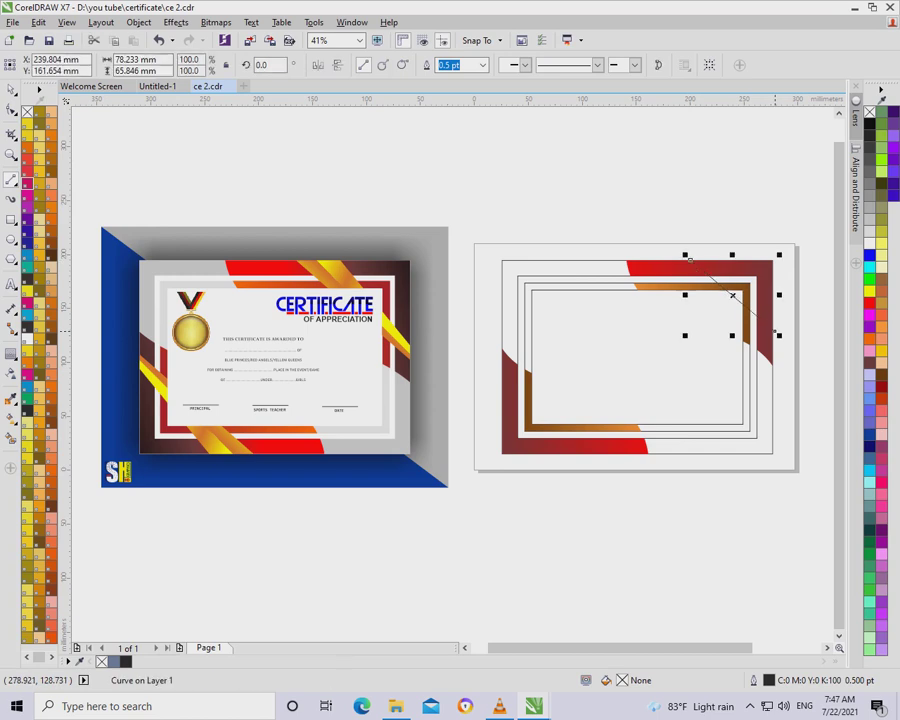
key(z)
drag(657, 223, 758, 361)
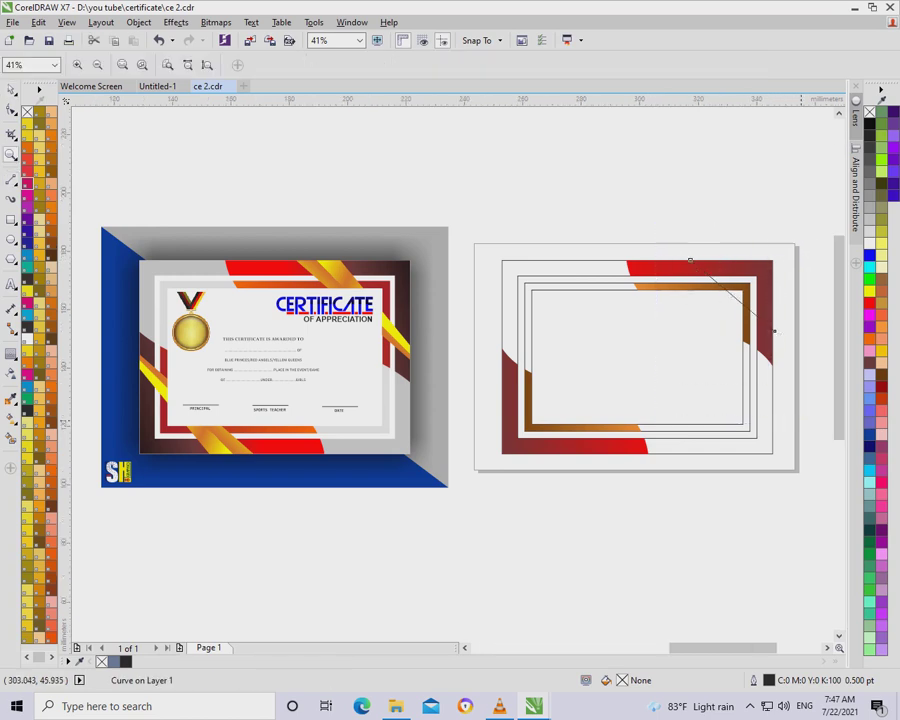
key(space)
drag(346, 206, 357, 196)
Switch to node editing and zoom in on the right-hand certificate
key(F10)
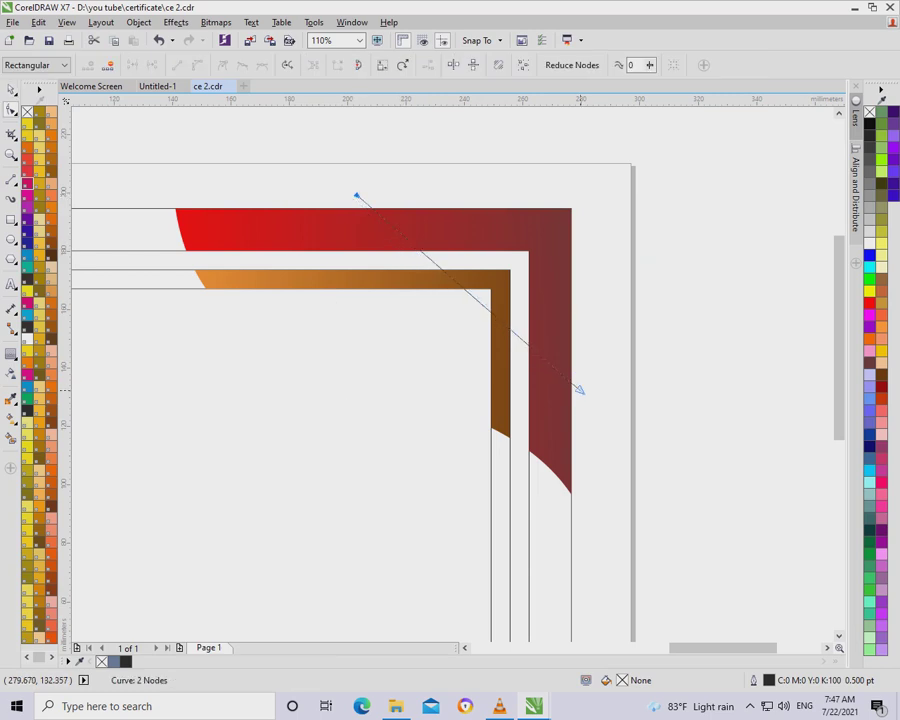
scroll(590, 400, down, 1)
scroll(590, 400, down, 1)
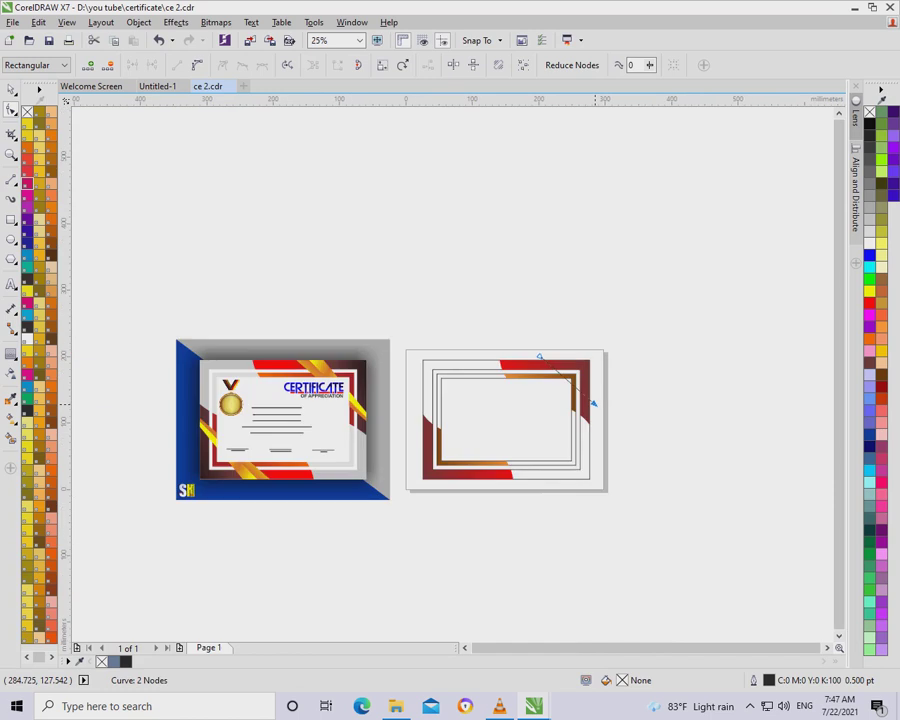
key(z)
drag(414, 310, 652, 520)
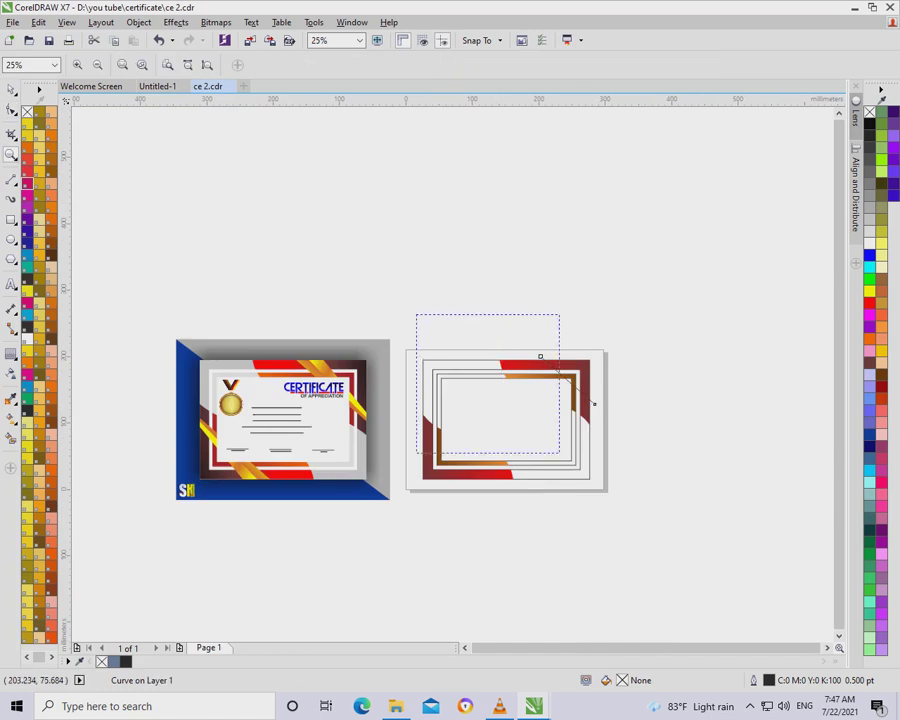
key(space)
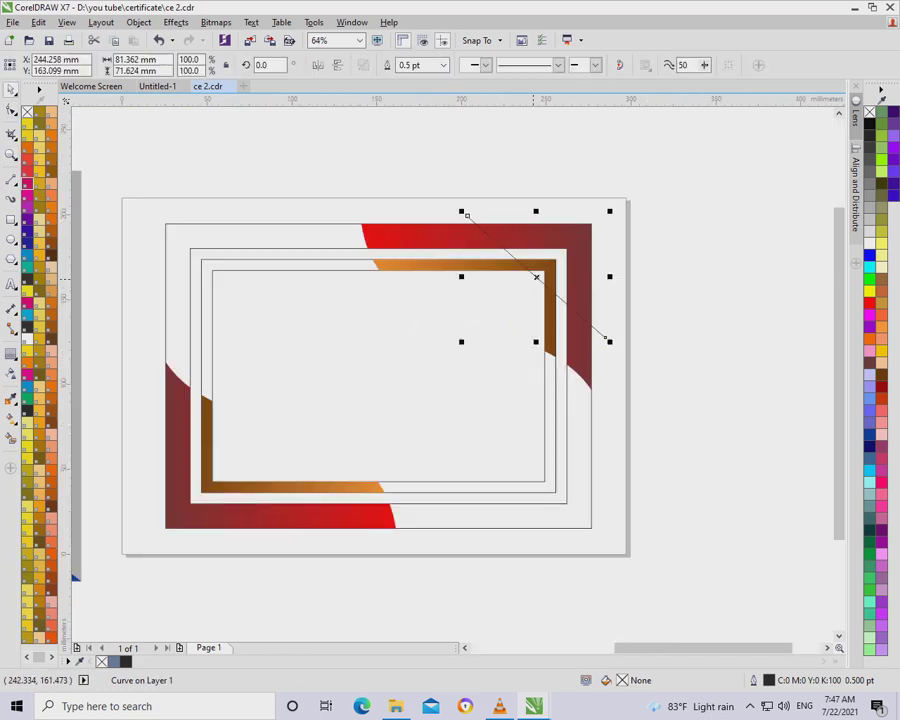
Bend the diagonal line's segment slightly downward with the Shape tool
click(11, 110)
drag(403, 190, 622, 355)
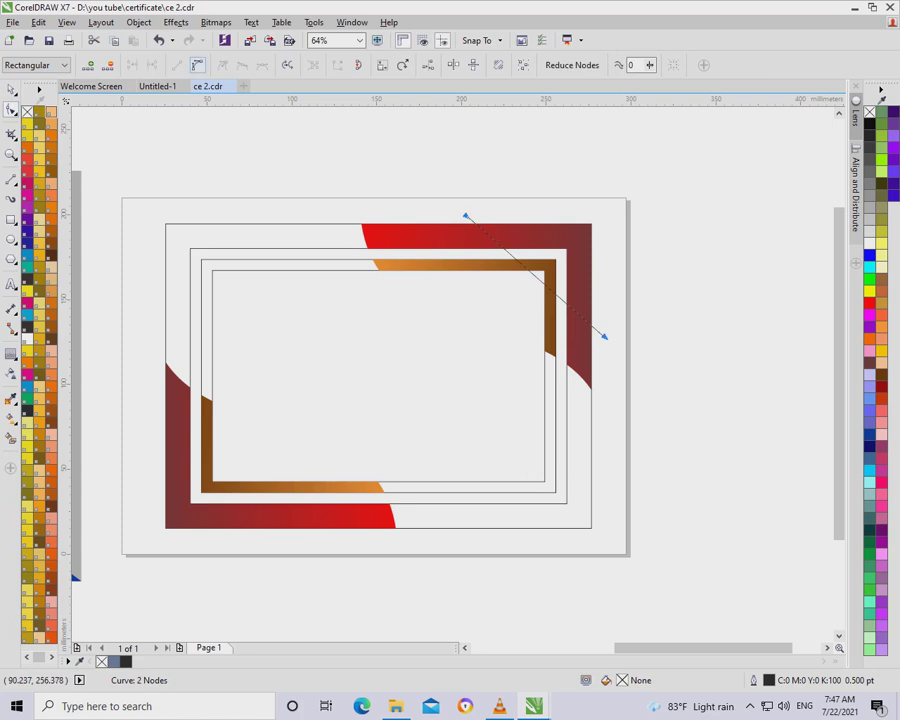
drag(524, 266, 524, 277)
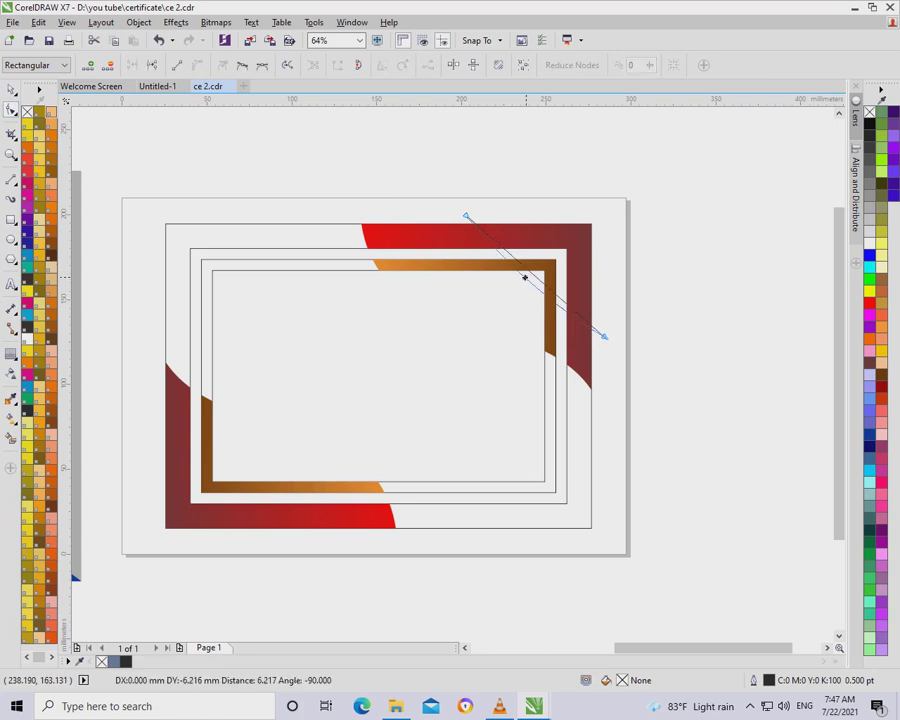
key(space)
Add offset copies of the line beside it, skewing their tops left across the top-right corner
drag(535, 277, 528, 276)
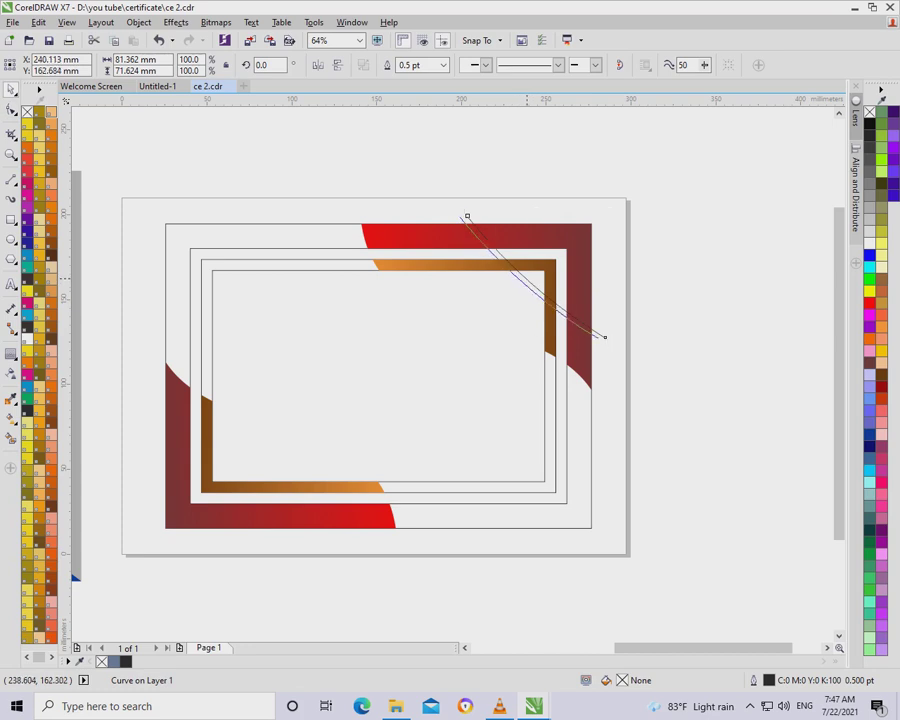
drag(528, 276, 529, 277)
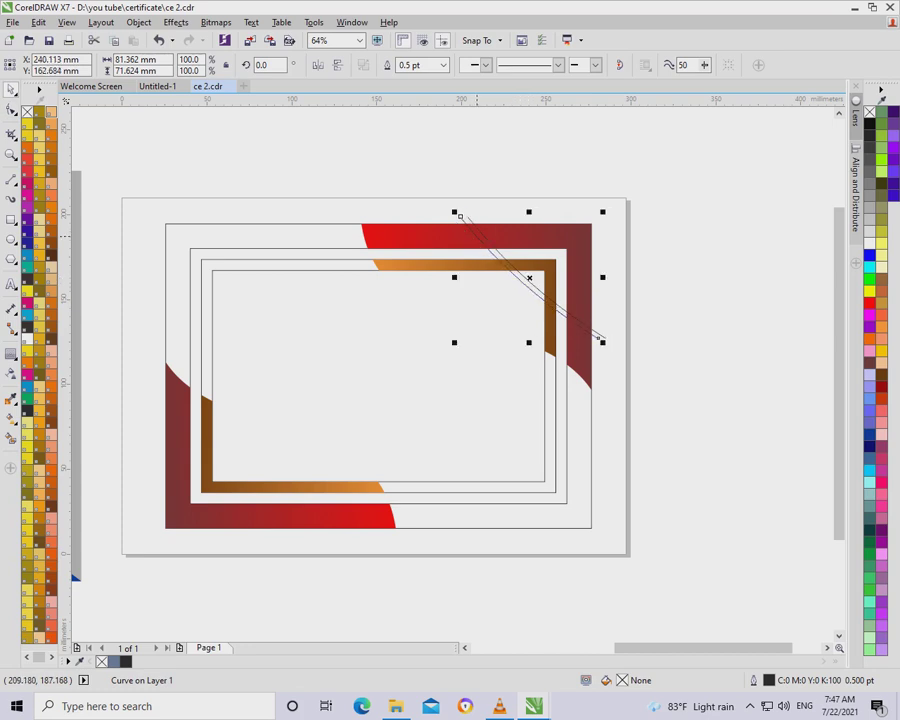
click(529, 277)
drag(529, 213, 513, 213)
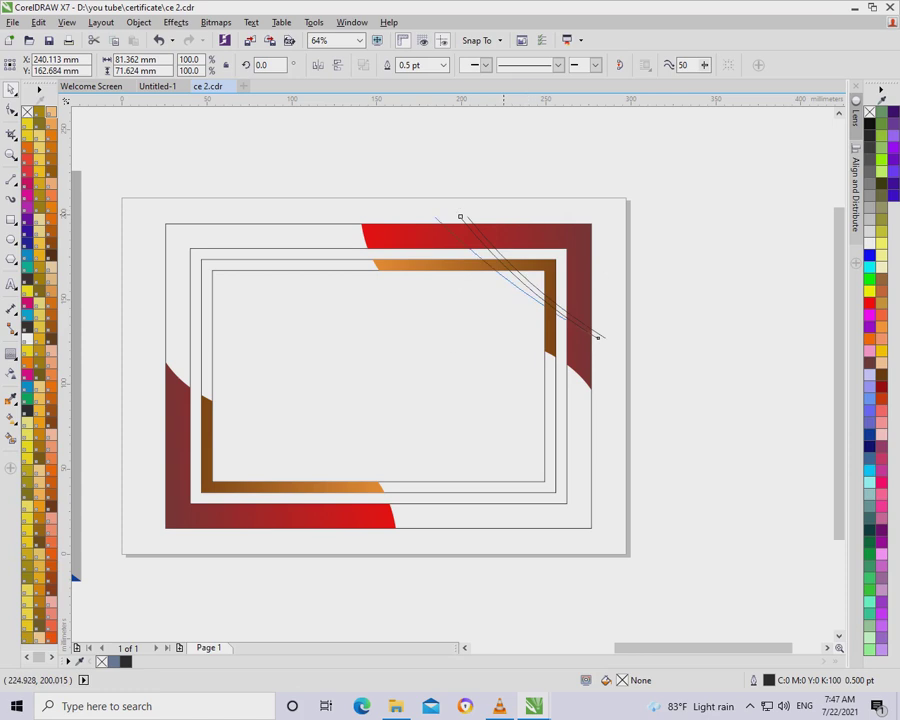
drag(441, 213, 422, 216)
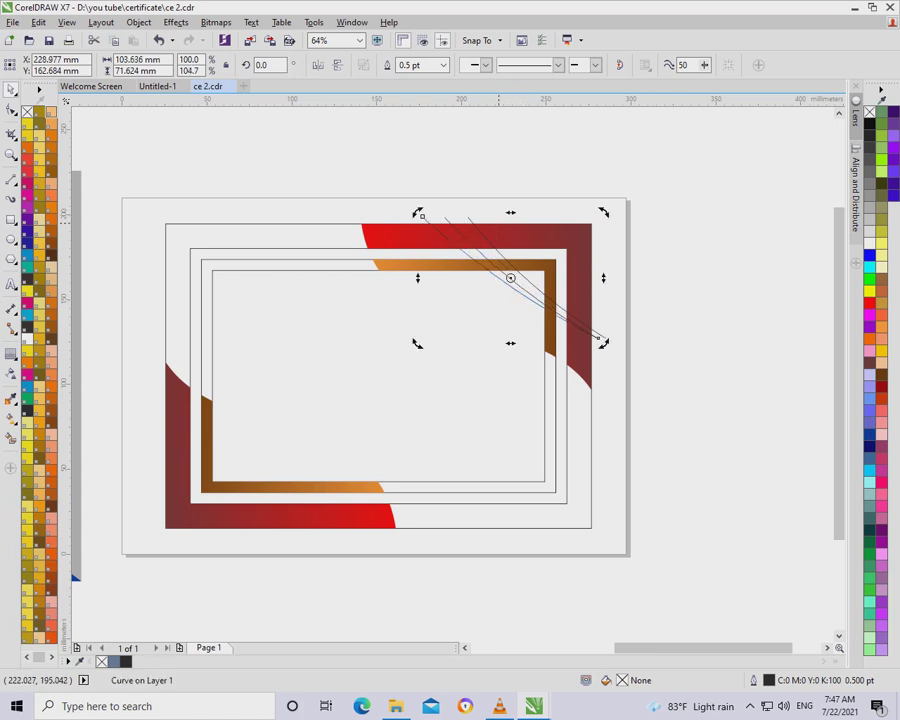
scroll(499, 218, down, 1)
scroll(499, 218, down, 1)
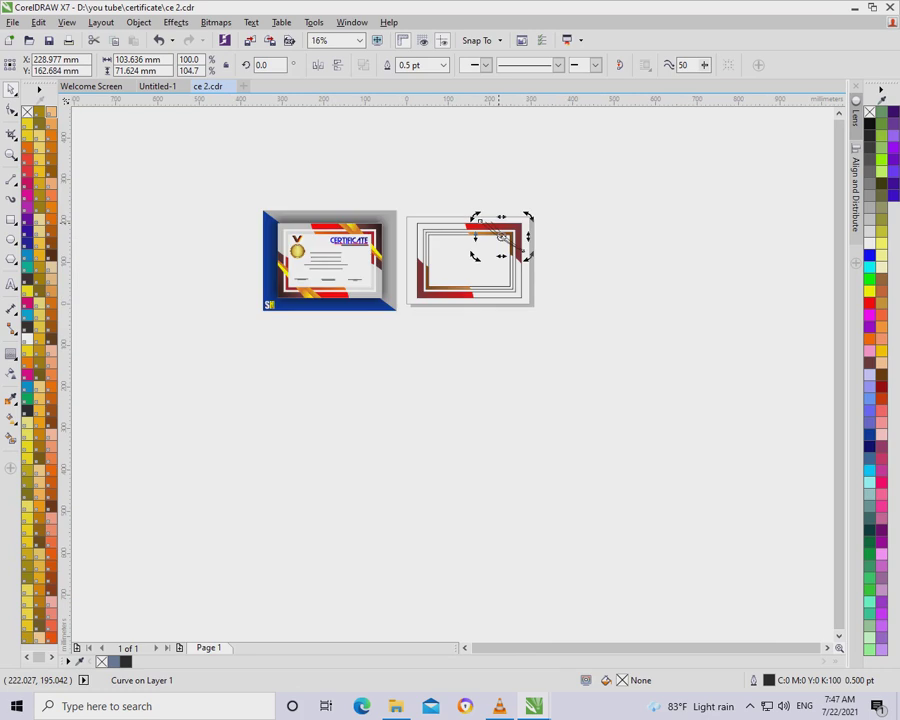
key(z)
drag(263, 207, 558, 362)
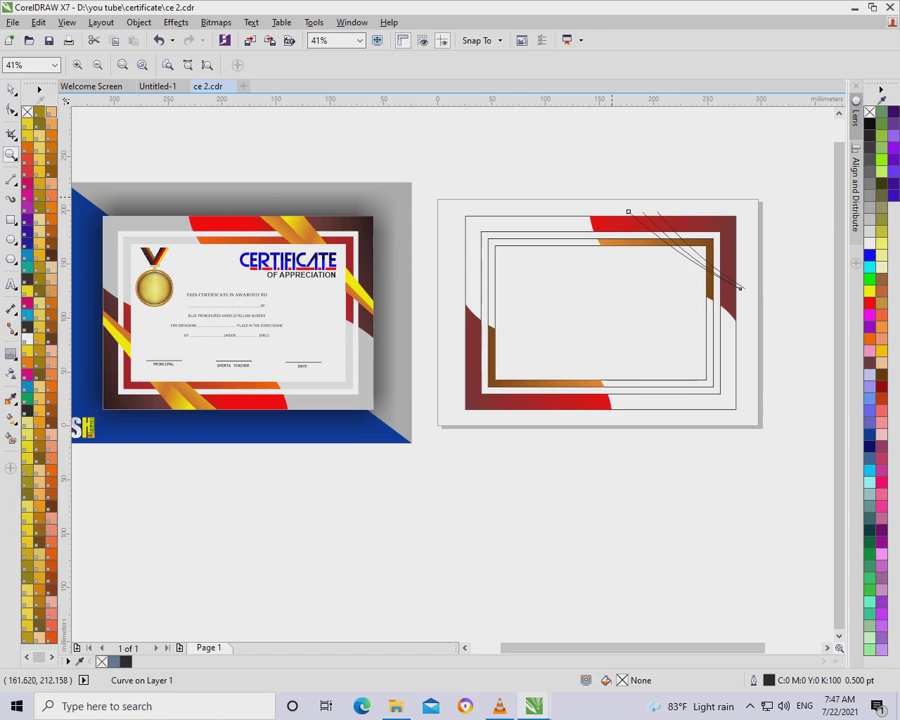
Zoom into the top-right corner and move the lowest diagonal line slightly down
drag(613, 197, 779, 353)
key(space)
click(588, 402)
key(Escape)
key(Escape)
mouse_move(527, 360)
mouse_down()
mouse_move(498, 360)
mouse_move(527, 360)
mouse_up()
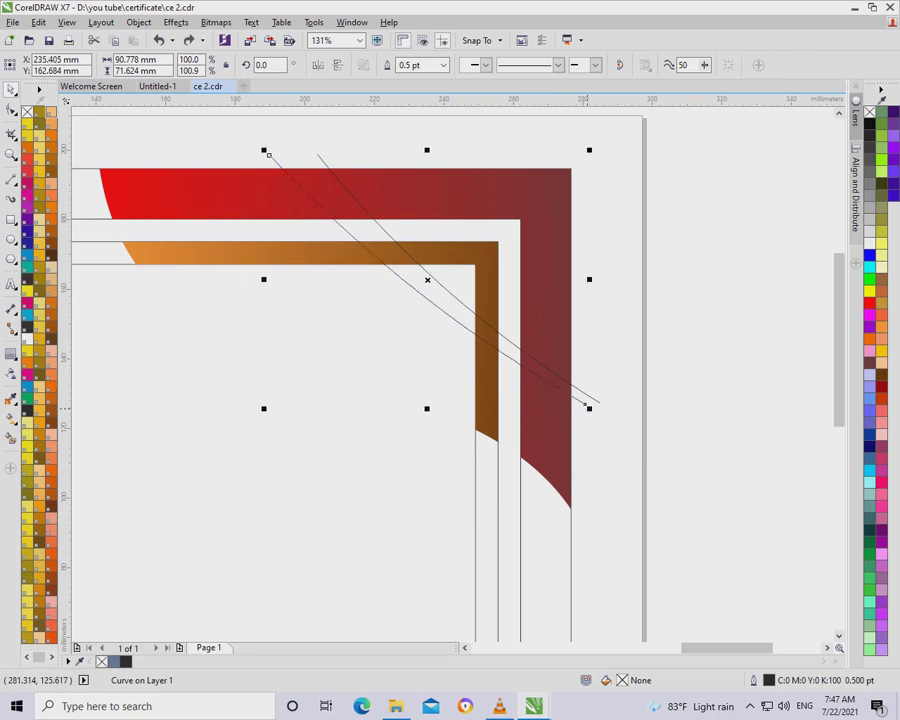
drag(431, 283, 431, 296)
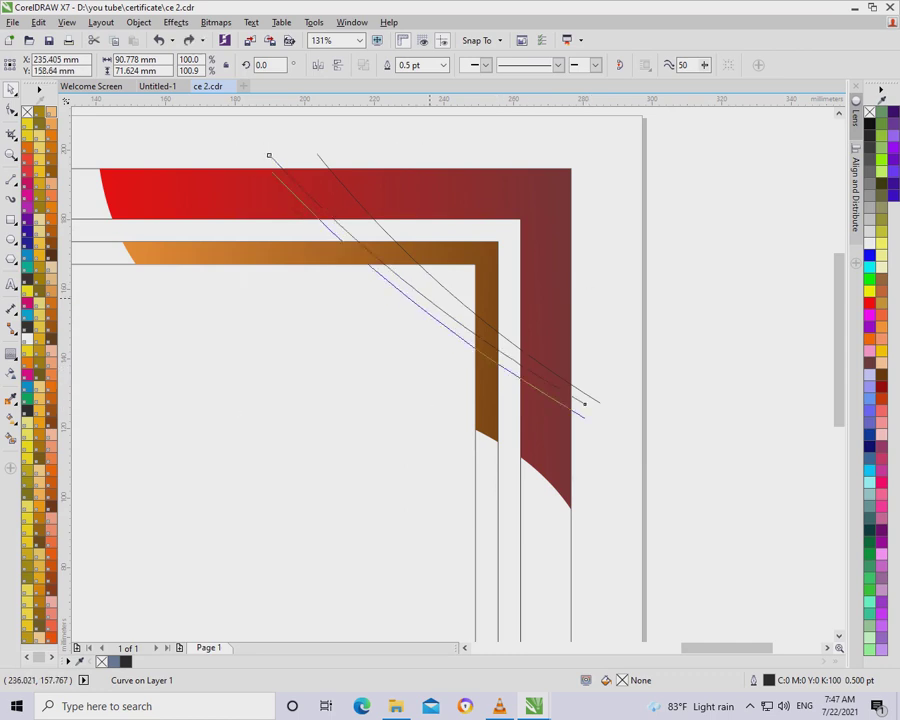
drag(269, 155, 269, 166)
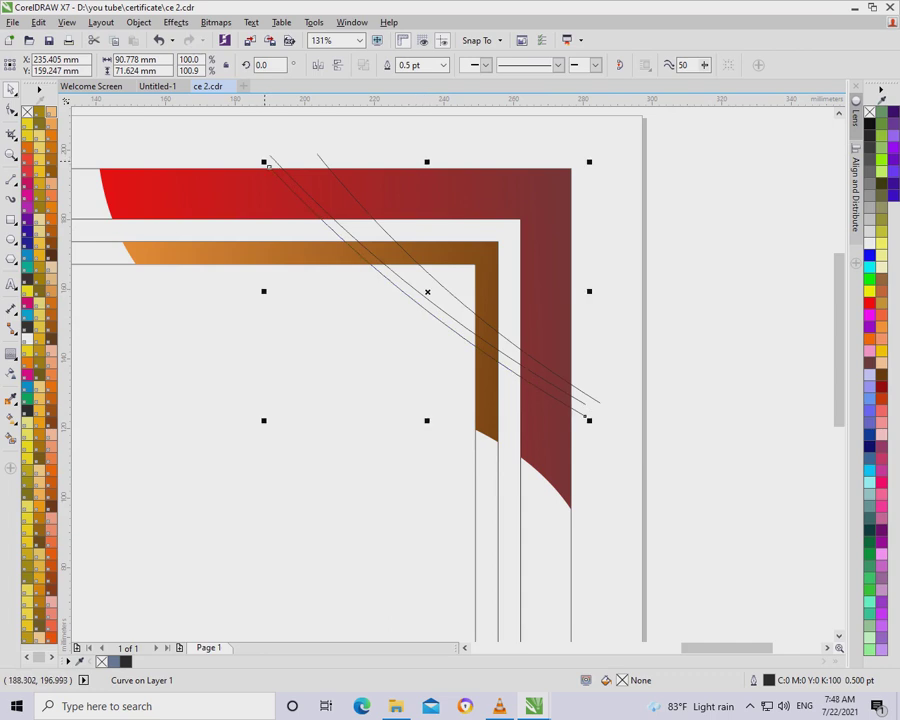
Stretch the lowest line up-left and skew its top end further left
drag(265, 162, 256, 156)
click(257, 157)
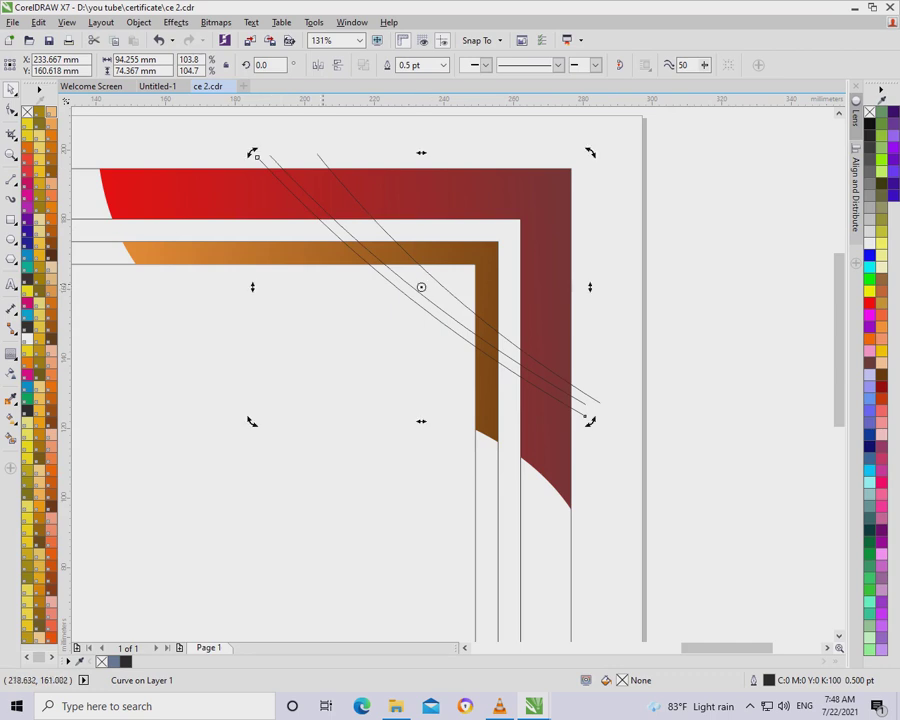
drag(257, 157, 230, 157)
scroll(640, 230, down, 2)
scroll(640, 230, down, 2)
click(652, 255)
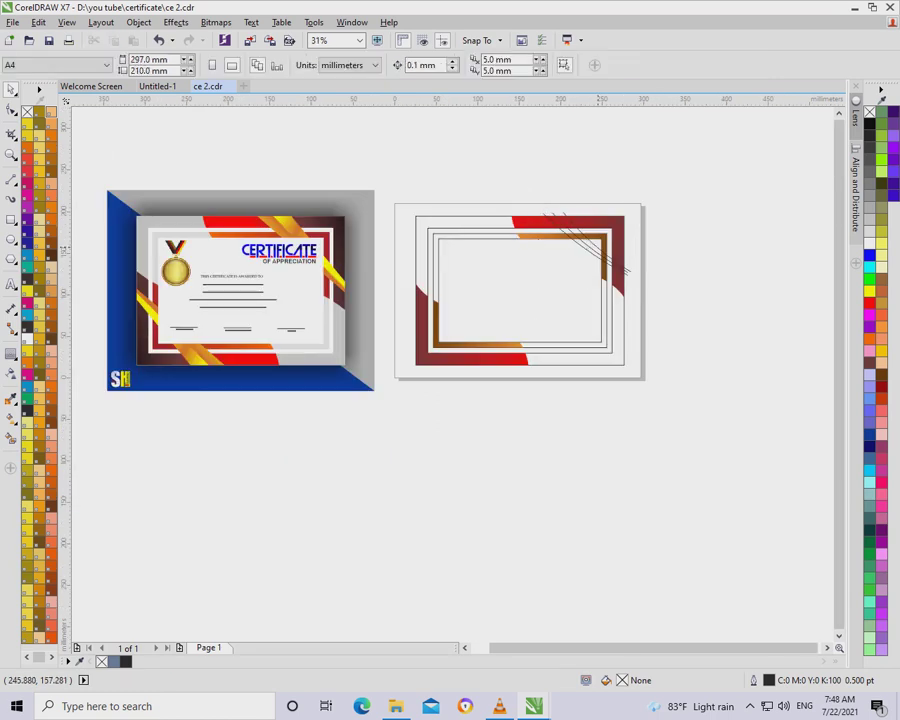
Copy the page rectangle, outer frame and three accent lines to the right of the certificate
click(620, 262)
key(z)
drag(490, 188, 692, 334)
key(F3)
key(space)
click(624, 340)
click(628, 336)
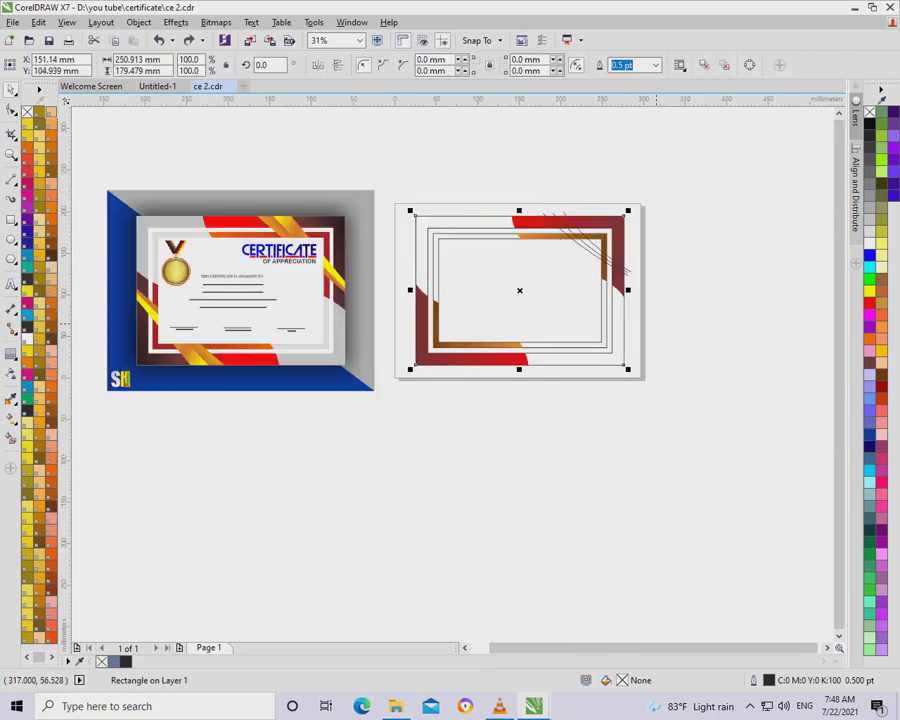
shift+click(589, 241)
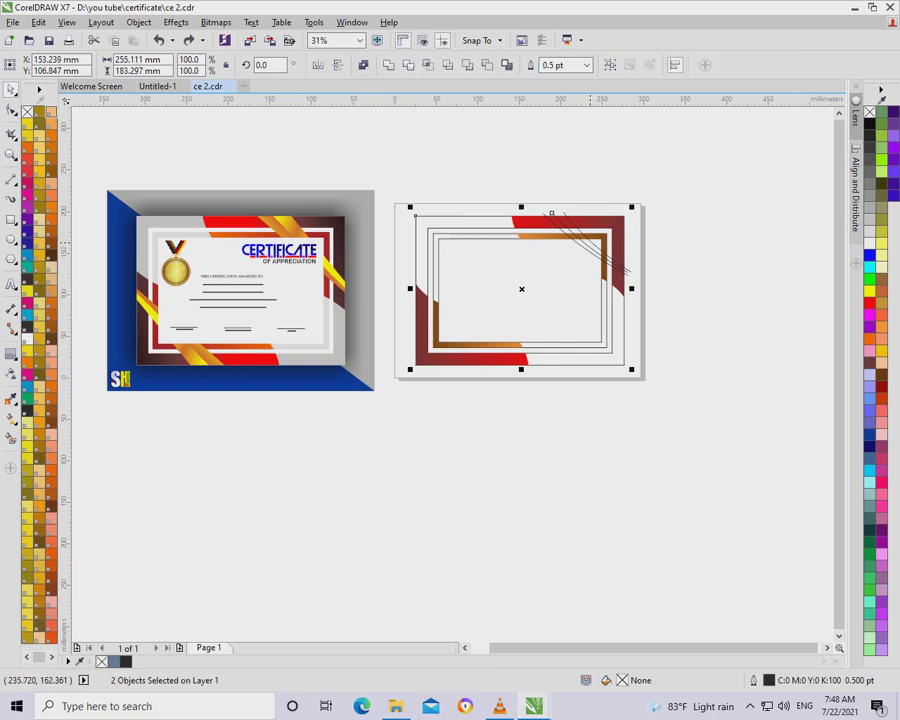
shift+click(552, 214)
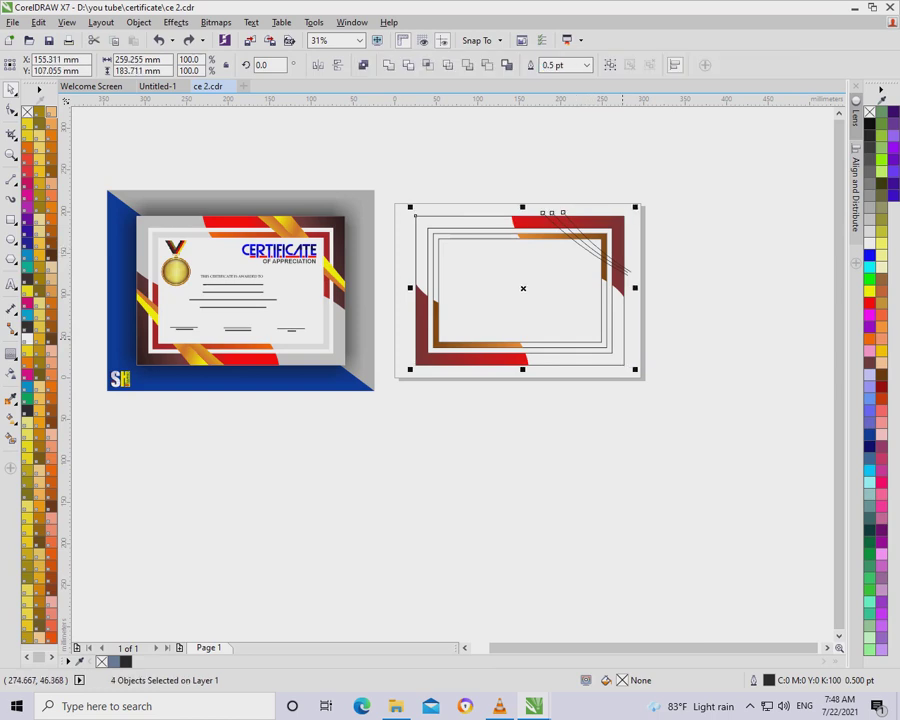
mouse_move(535, 290)
mouse_down()
mouse_move(759, 290)
mouse_move(742, 288)
mouse_up()
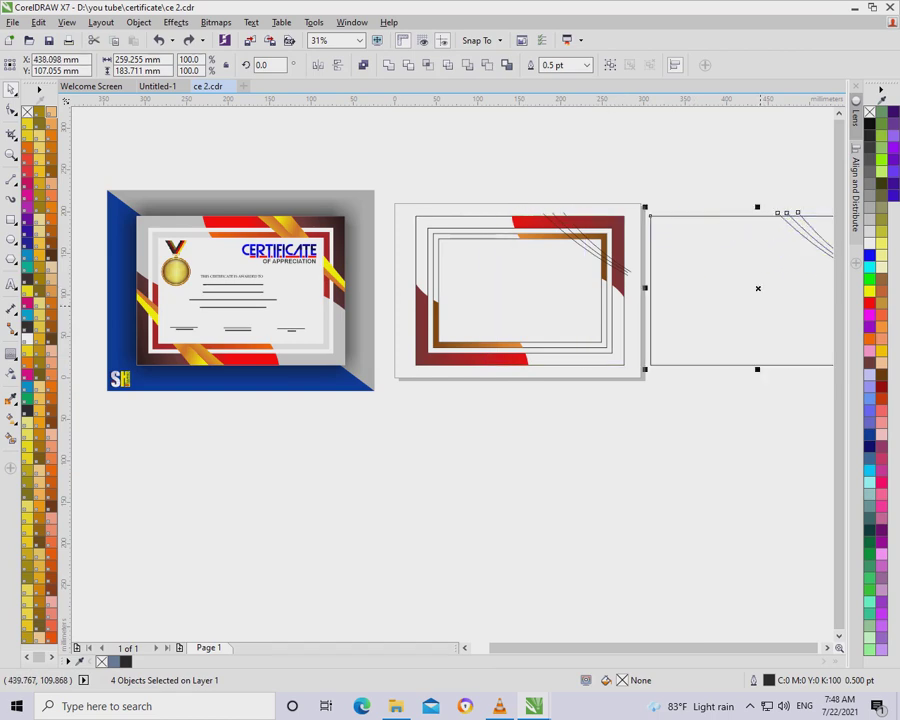
scroll(450, 370, right, 3)
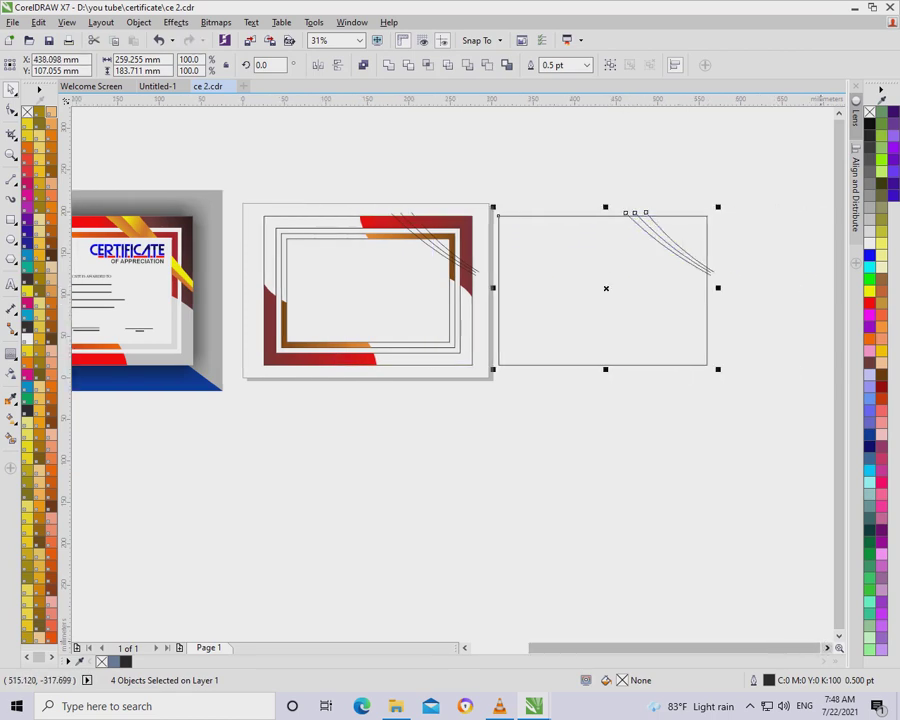
key(Escape)
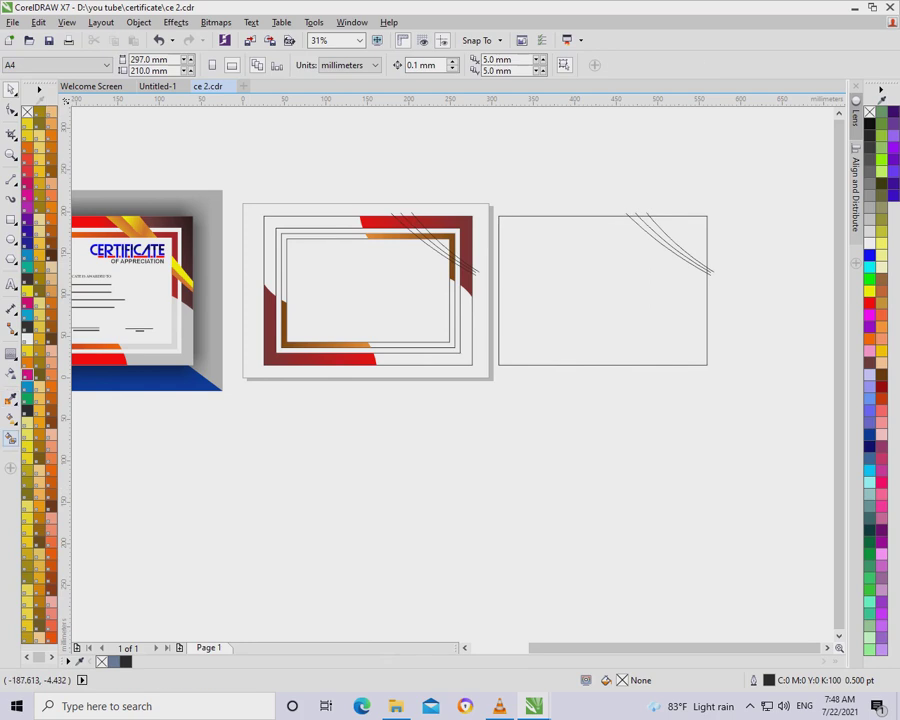
Smart Fill the area between two copied accent curves to create a grey-blue stripe
click(11, 438)
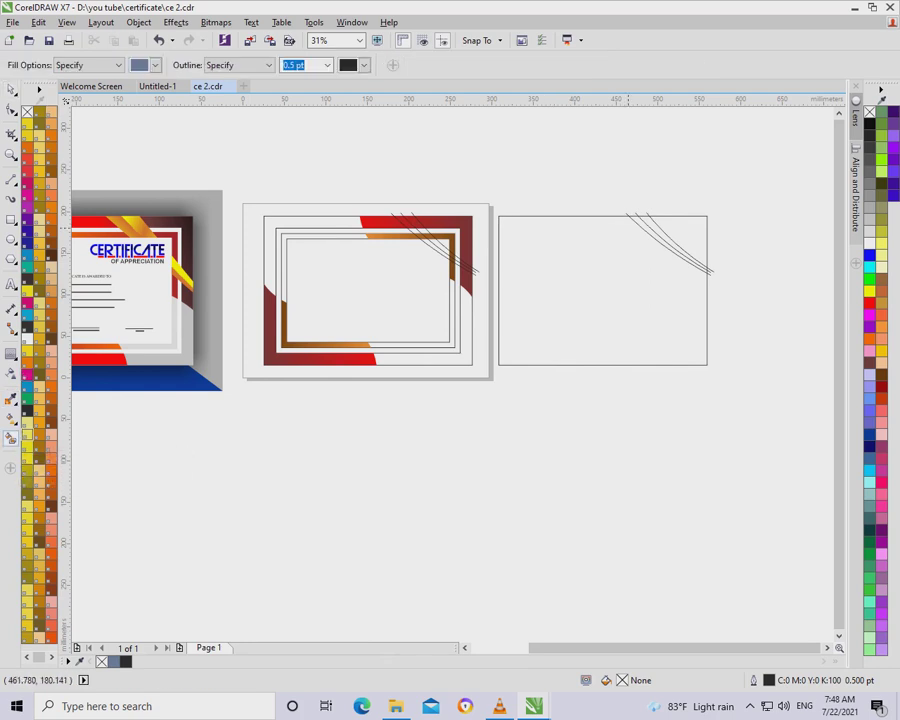
click(627, 227)
click(629, 229)
key(space)
click(629, 199)
Select the new grey-blue stripe to check it, then zoom in on it
click(636, 221)
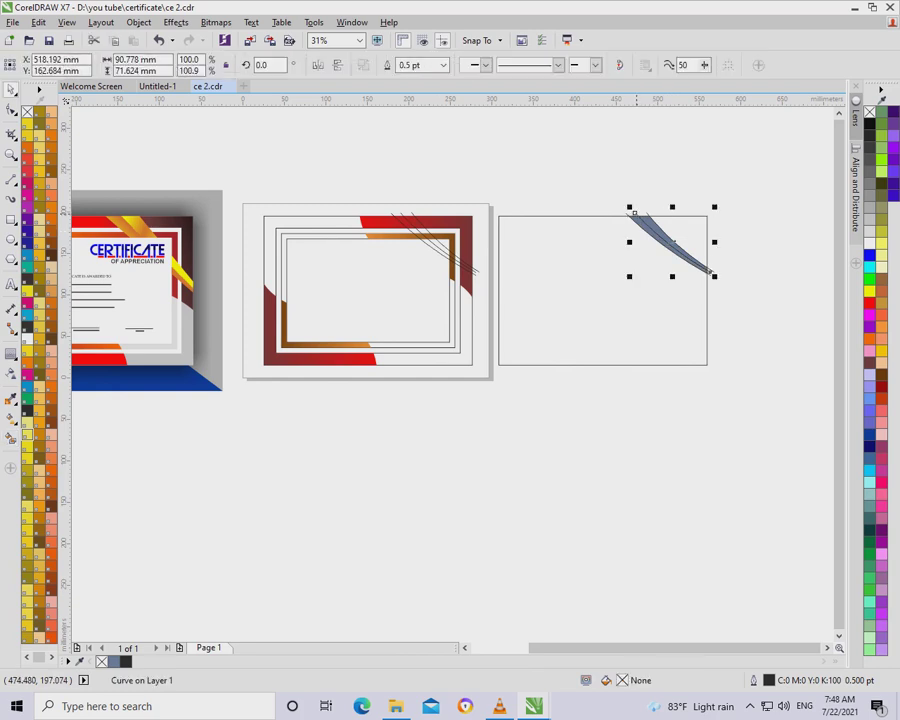
key(Escape)
click(648, 224)
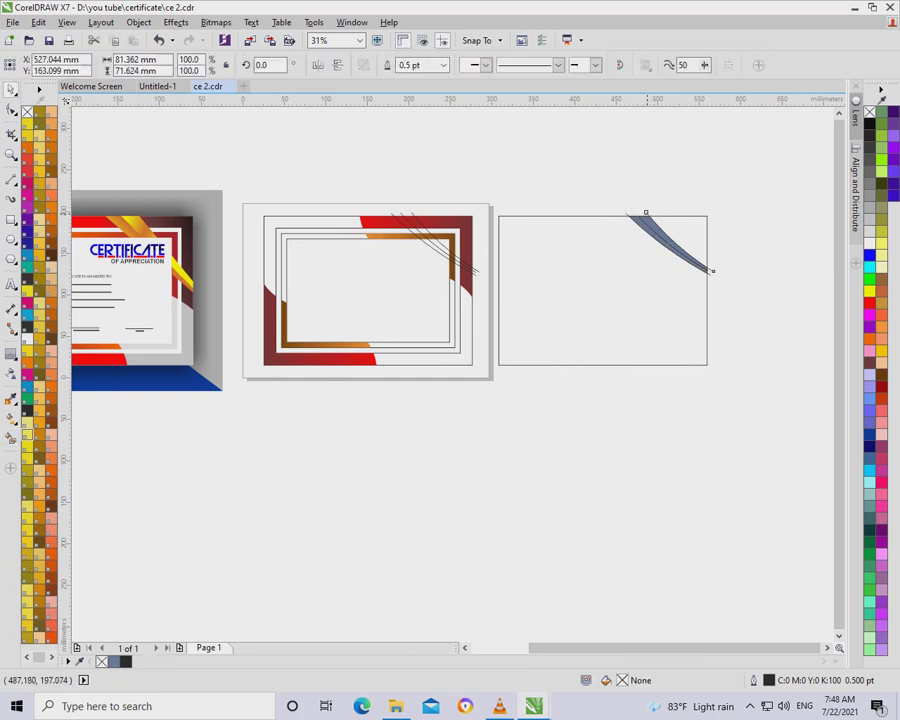
click(627, 215)
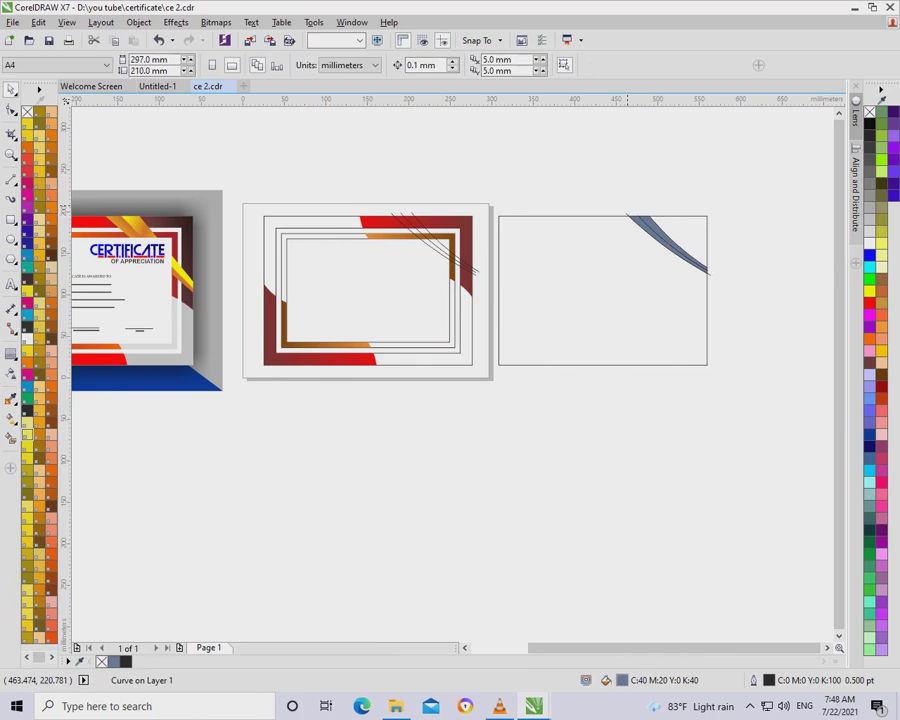
click(634, 250)
key(F2)
drag(599, 191, 735, 307)
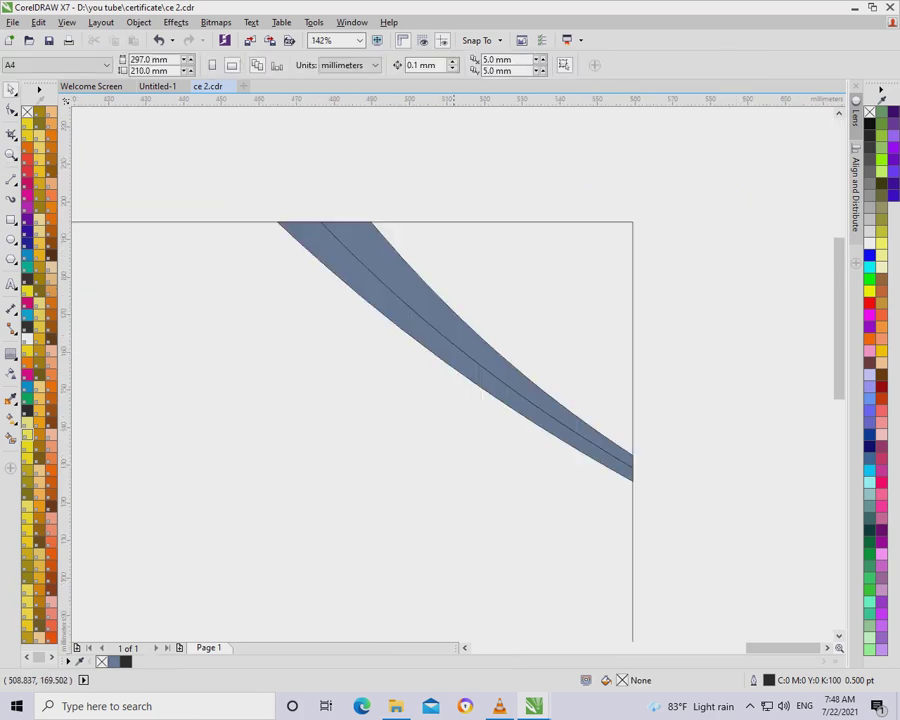